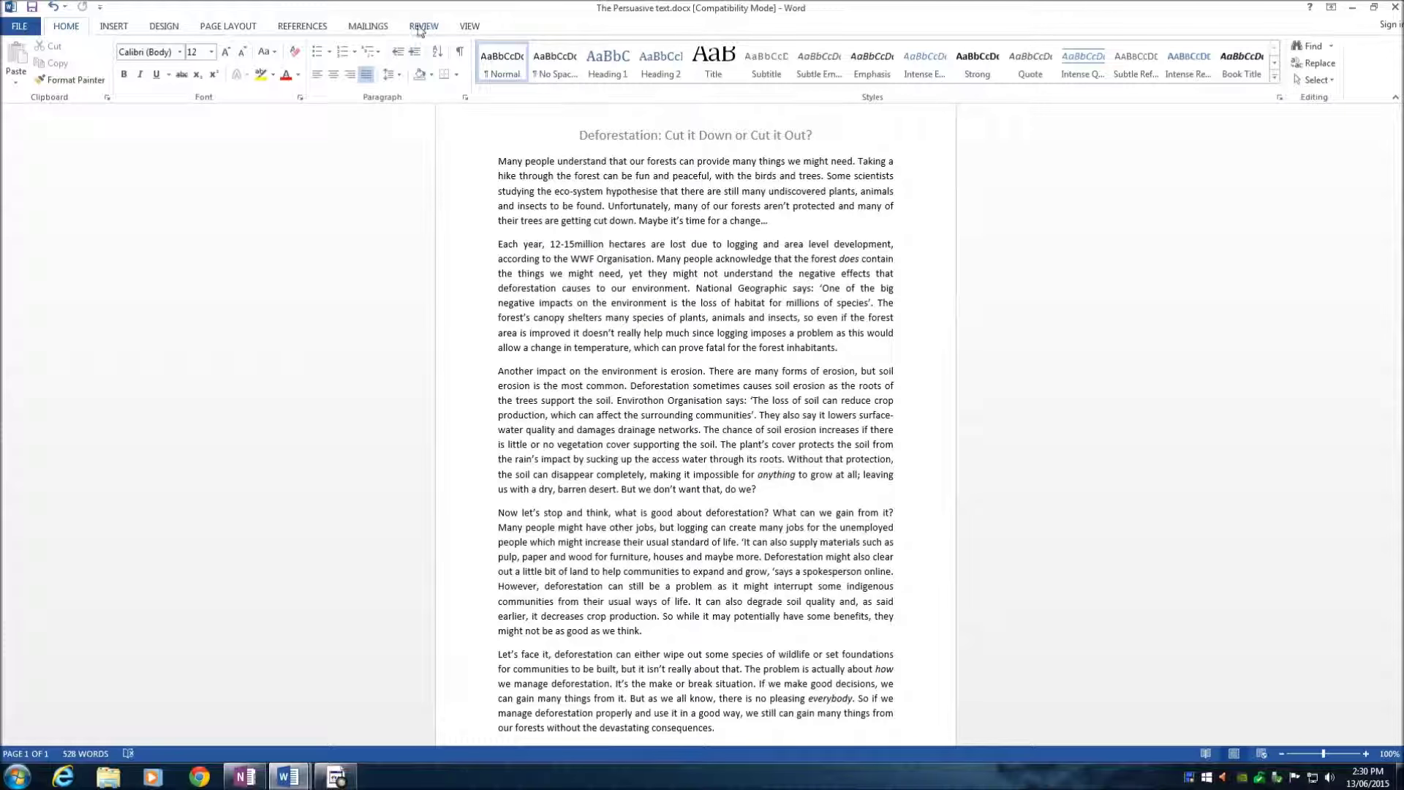
- Display every tracked change in the persuasive text by setting the review display to All Markup
{"action": "left_click", "coordinate": [426, 28]}
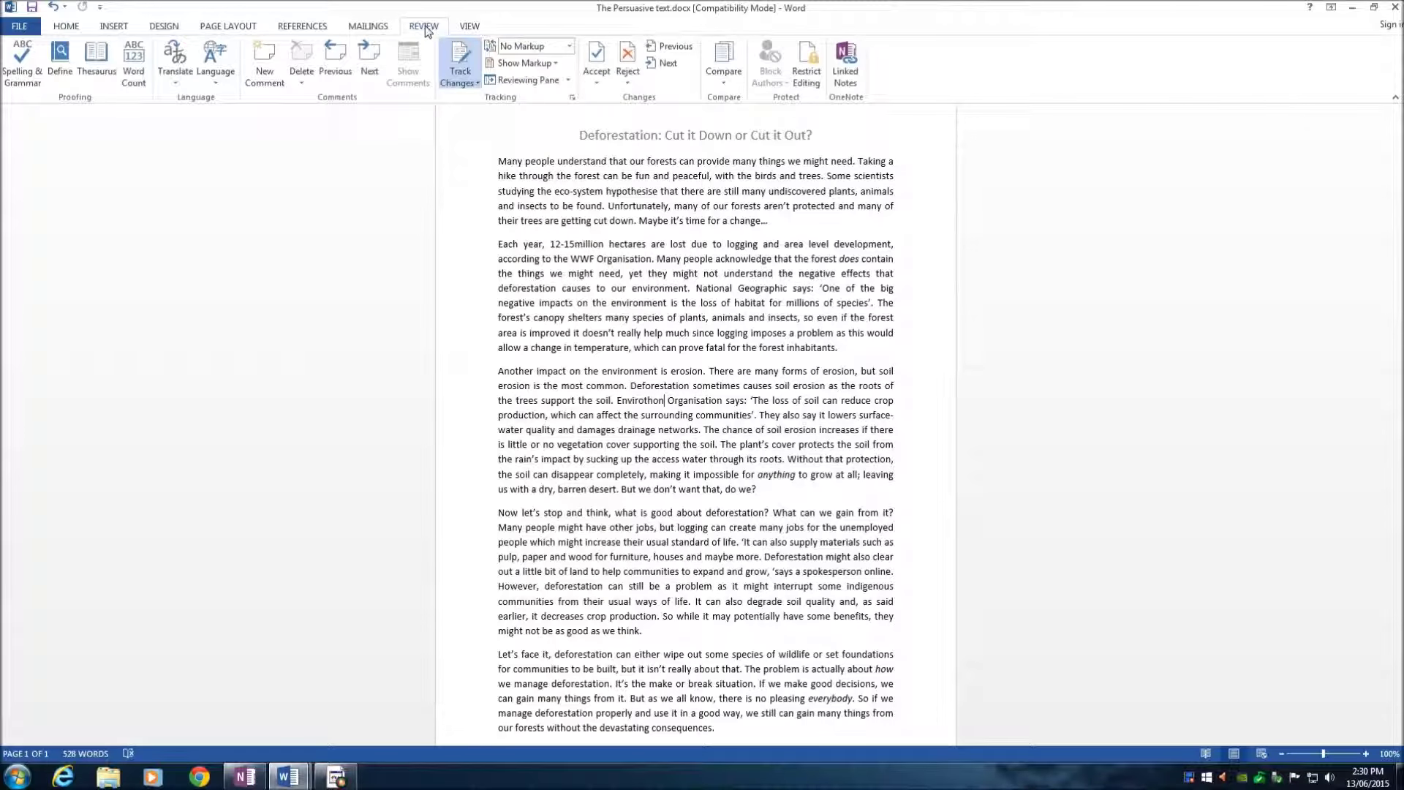
{"action": "left_click", "coordinate": [465, 57]}
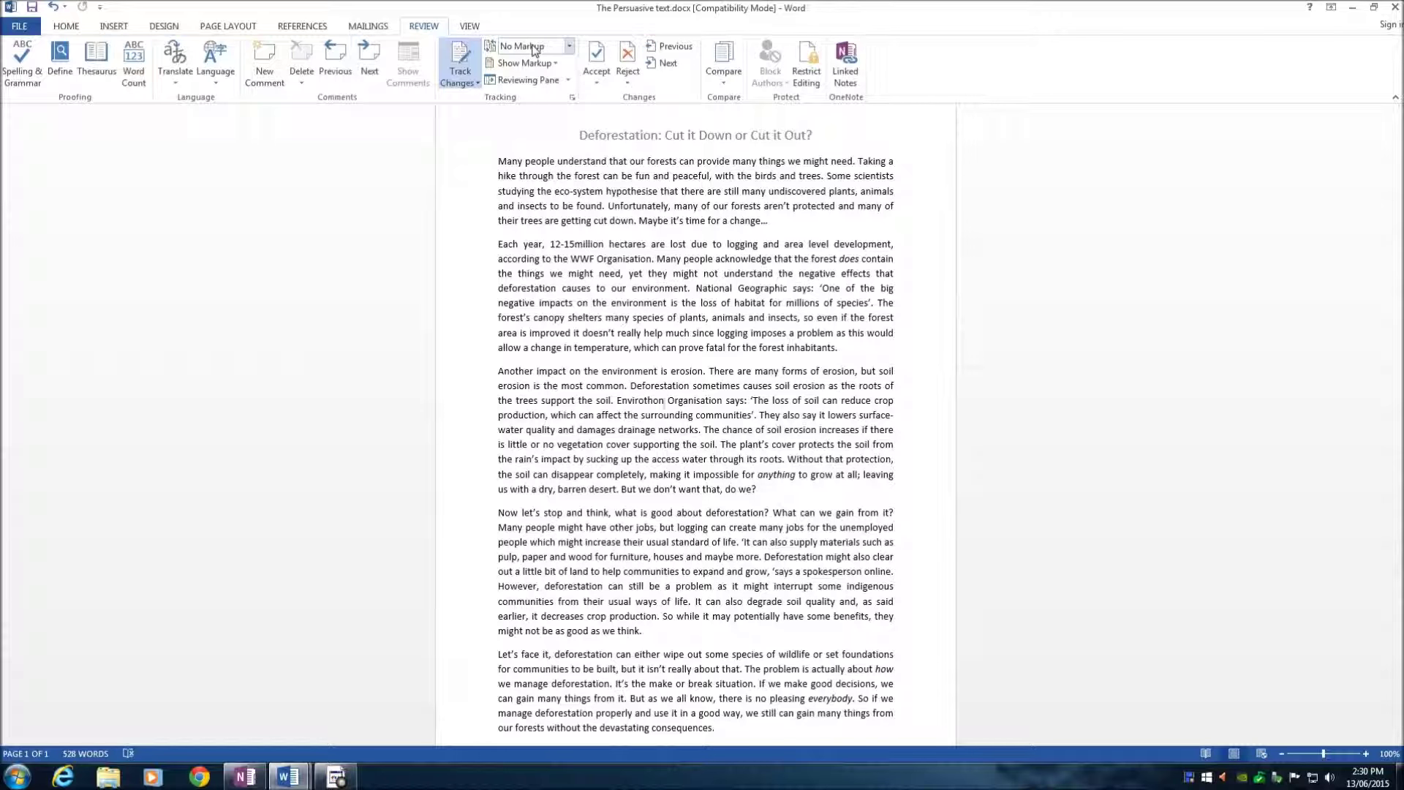
{"action": "left_click", "coordinate": [569, 46]}
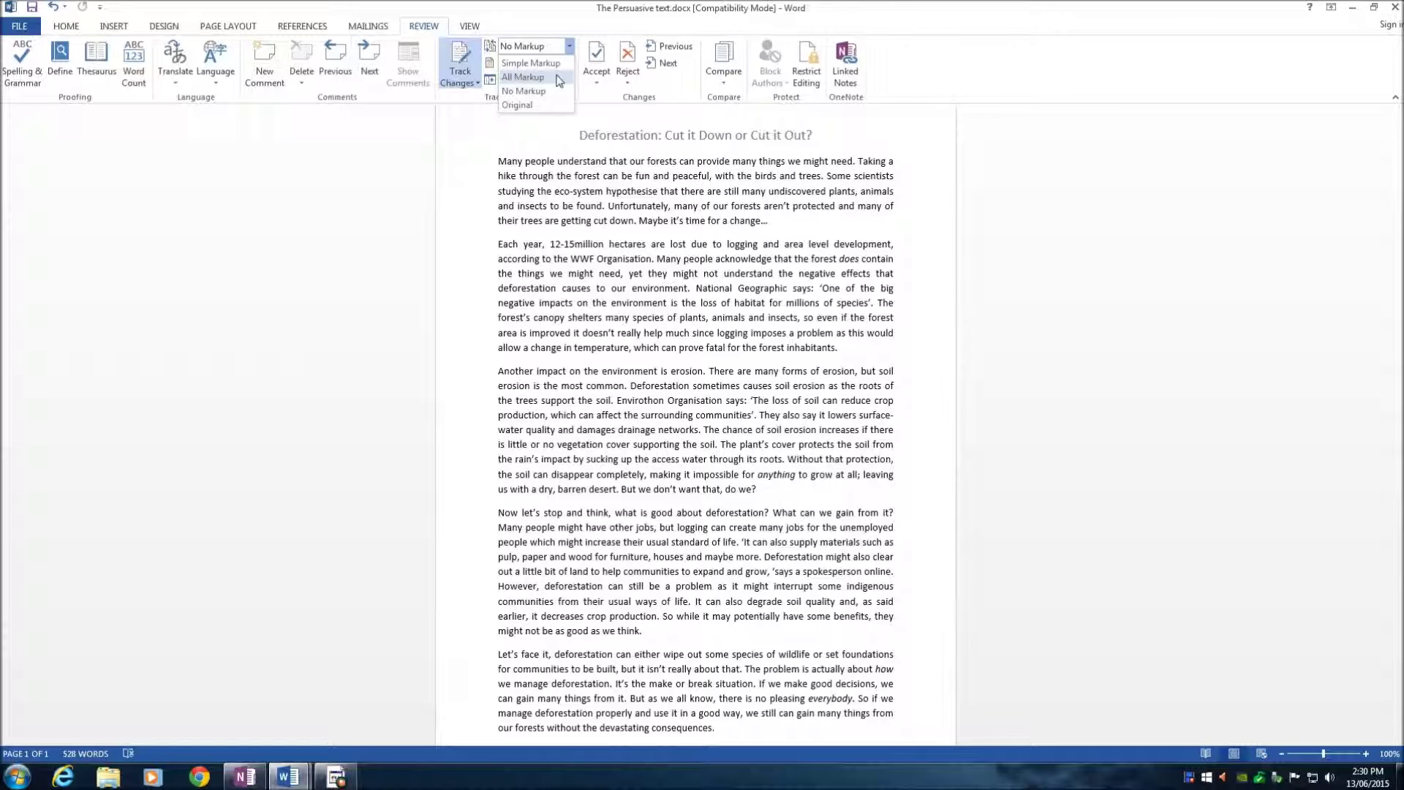
{"action": "left_click", "coordinate": [559, 78]}
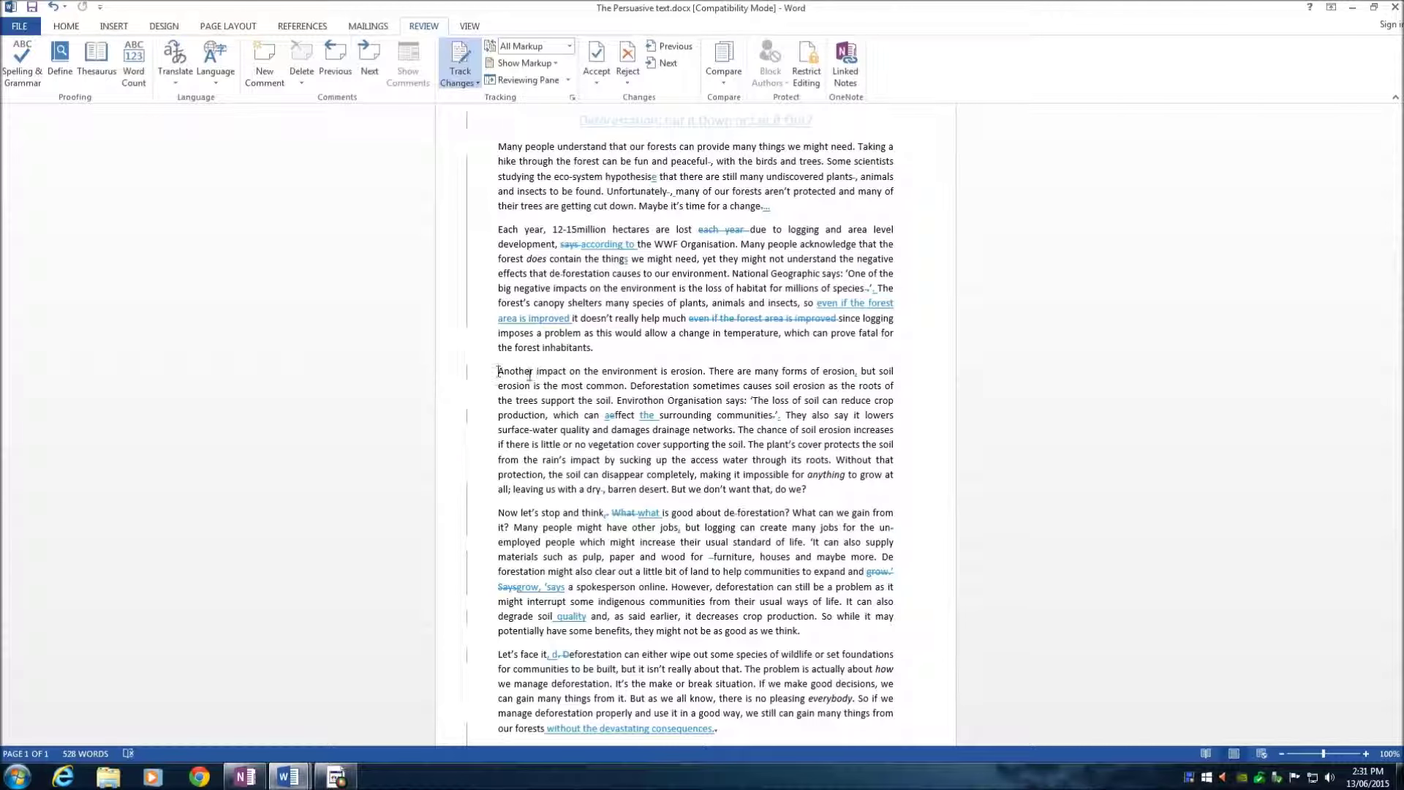
- Delete the first two sentences of the paragraph beginning "Another impact on the environment", and undo that deletion
{"action": "left_click_drag", "start_coordinate": [498, 371], "coordinate": [626, 384]}
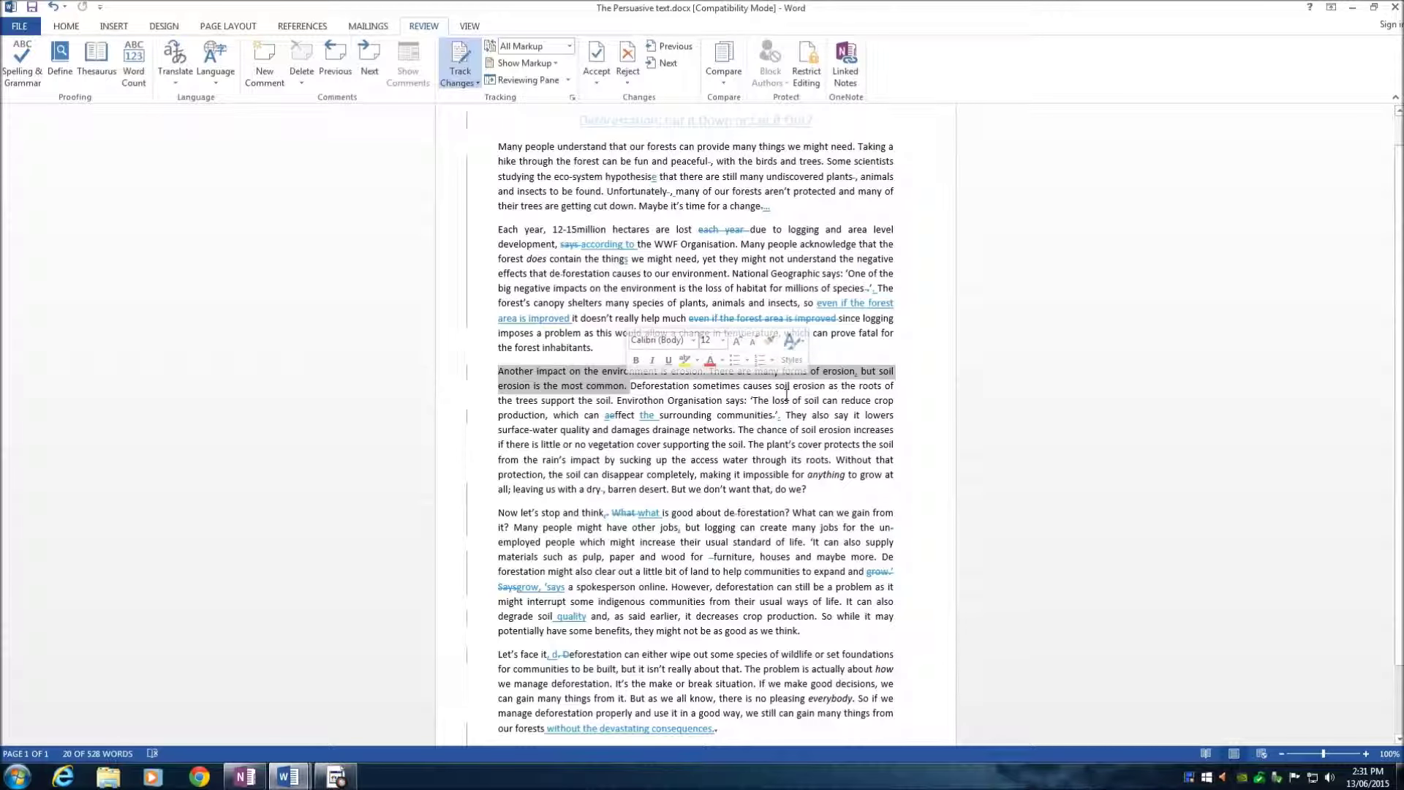
{"action": "key", "text": "Delete"}
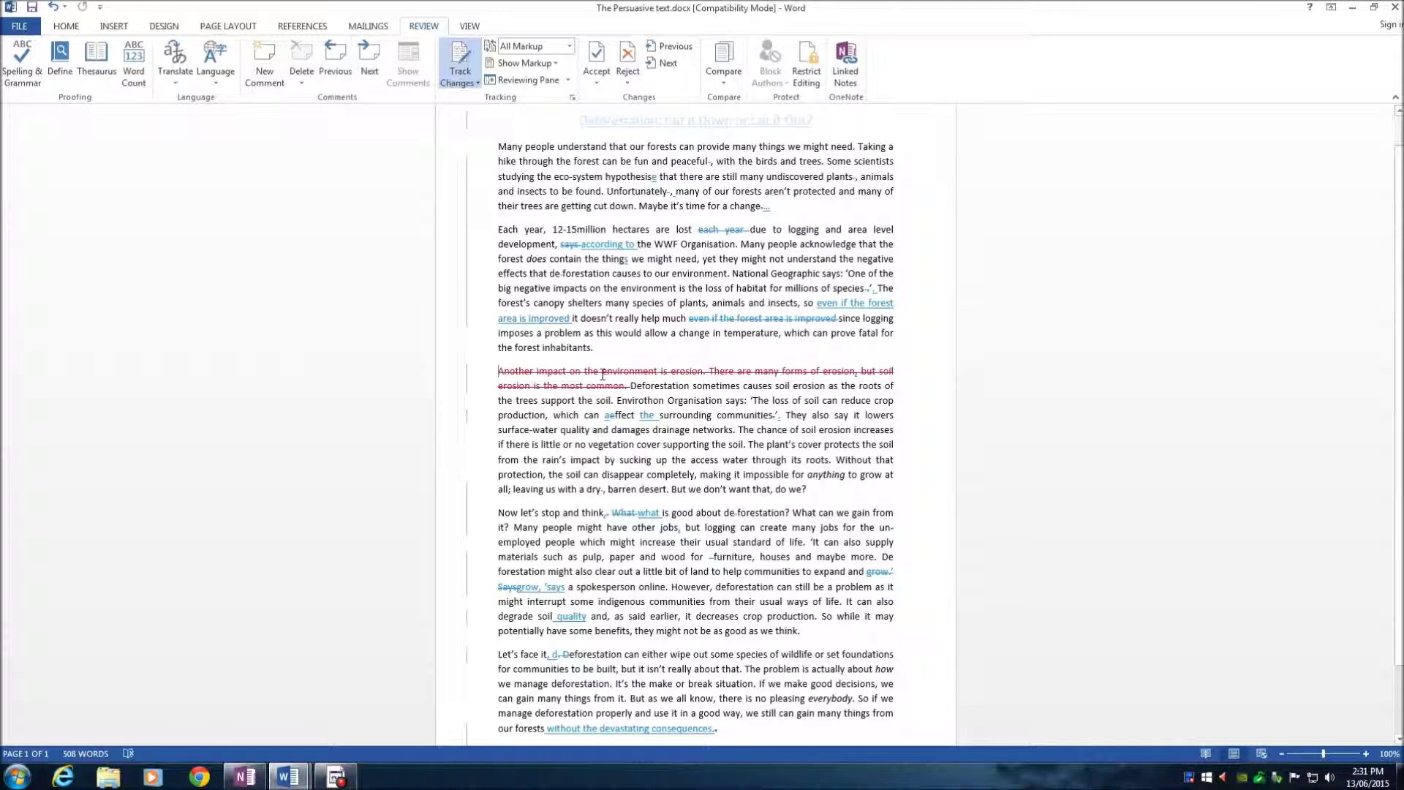
{"action": "mouse_move", "coordinate": [603, 376]}
{"action": "key", "text": "ctrl+z"}
- Hide the tracked changes with No Markup and place the cursor at the end of the erosion paragraph
{"action": "left_click", "coordinate": [570, 48]}
{"action": "left_click", "coordinate": [523, 91]}
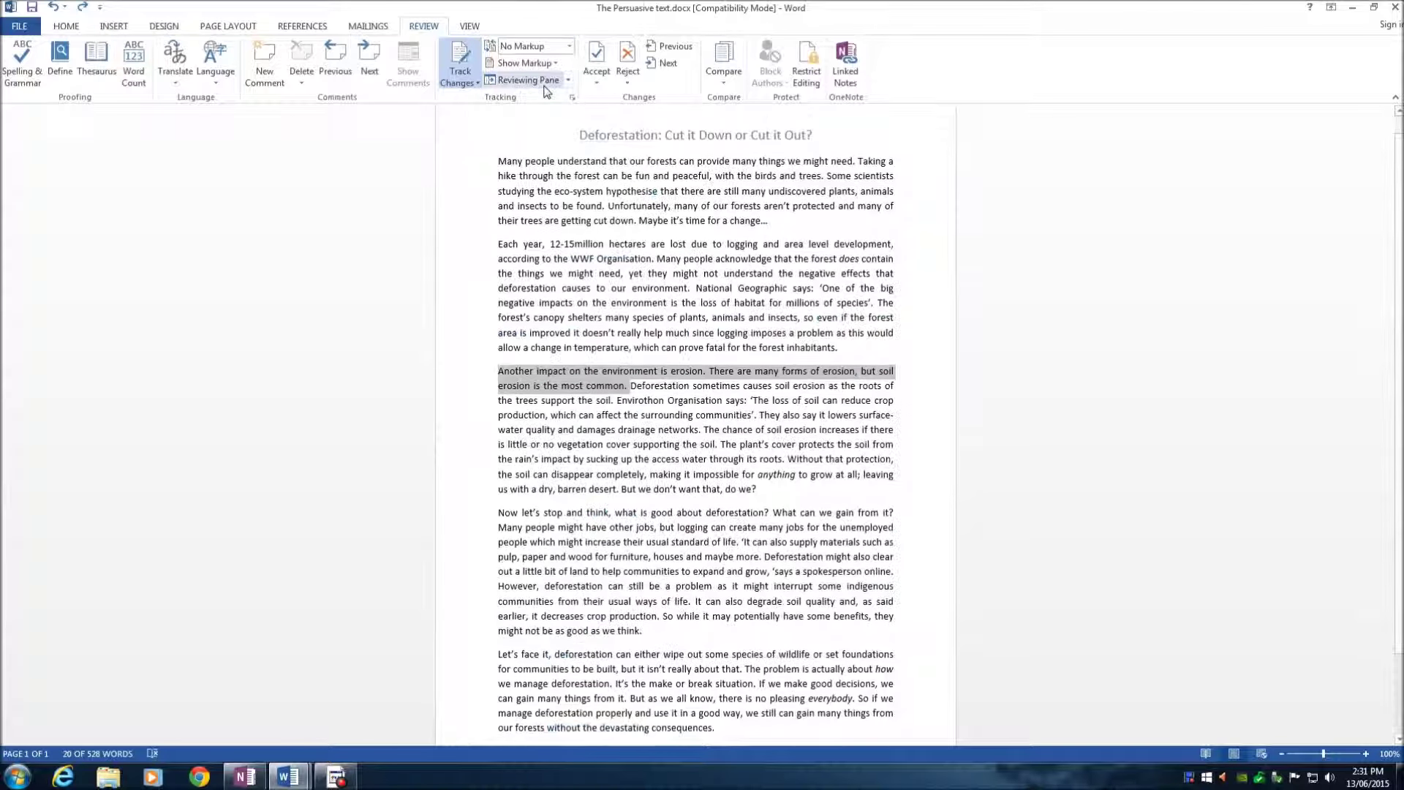
{"action": "left_click", "coordinate": [690, 388]}
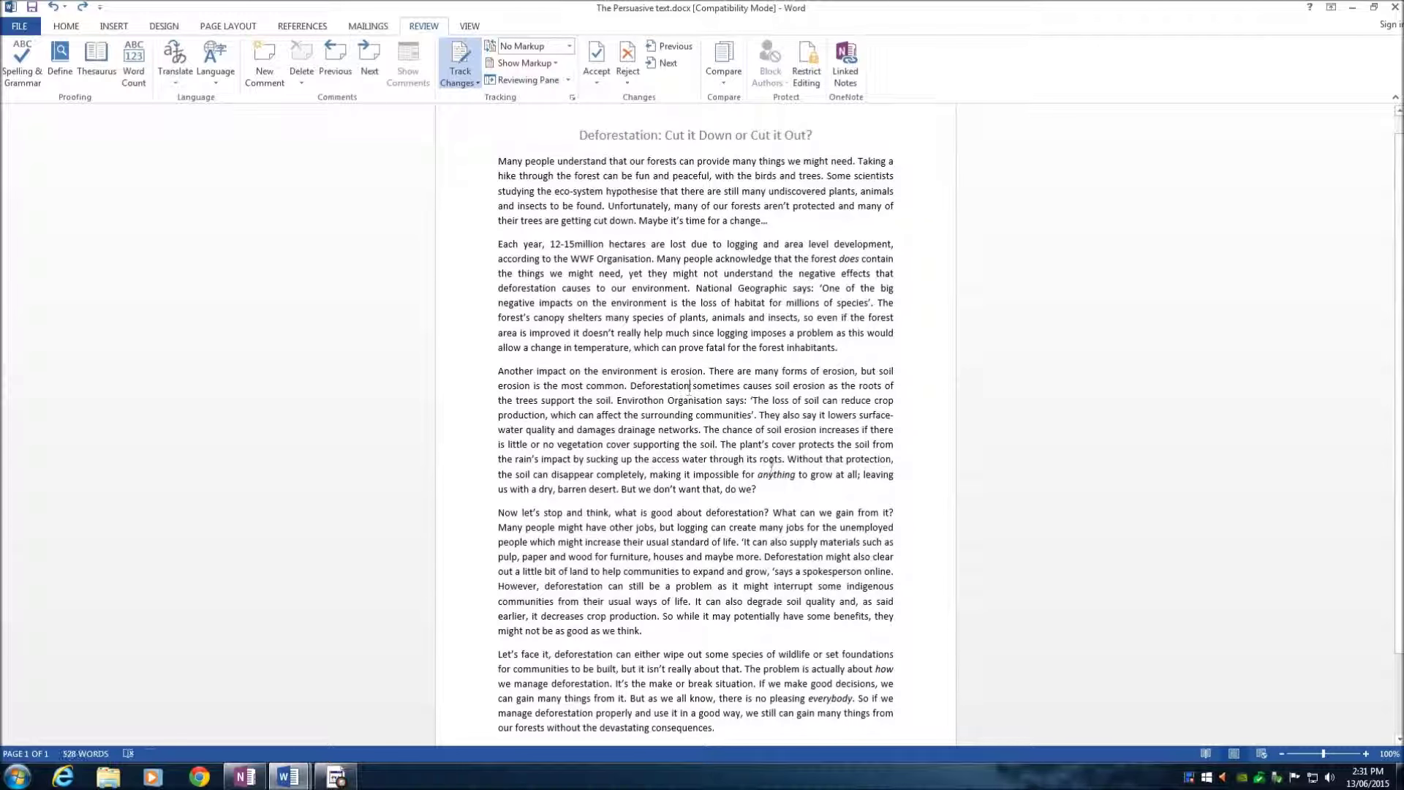
{"action": "left_click", "coordinate": [775, 491]}
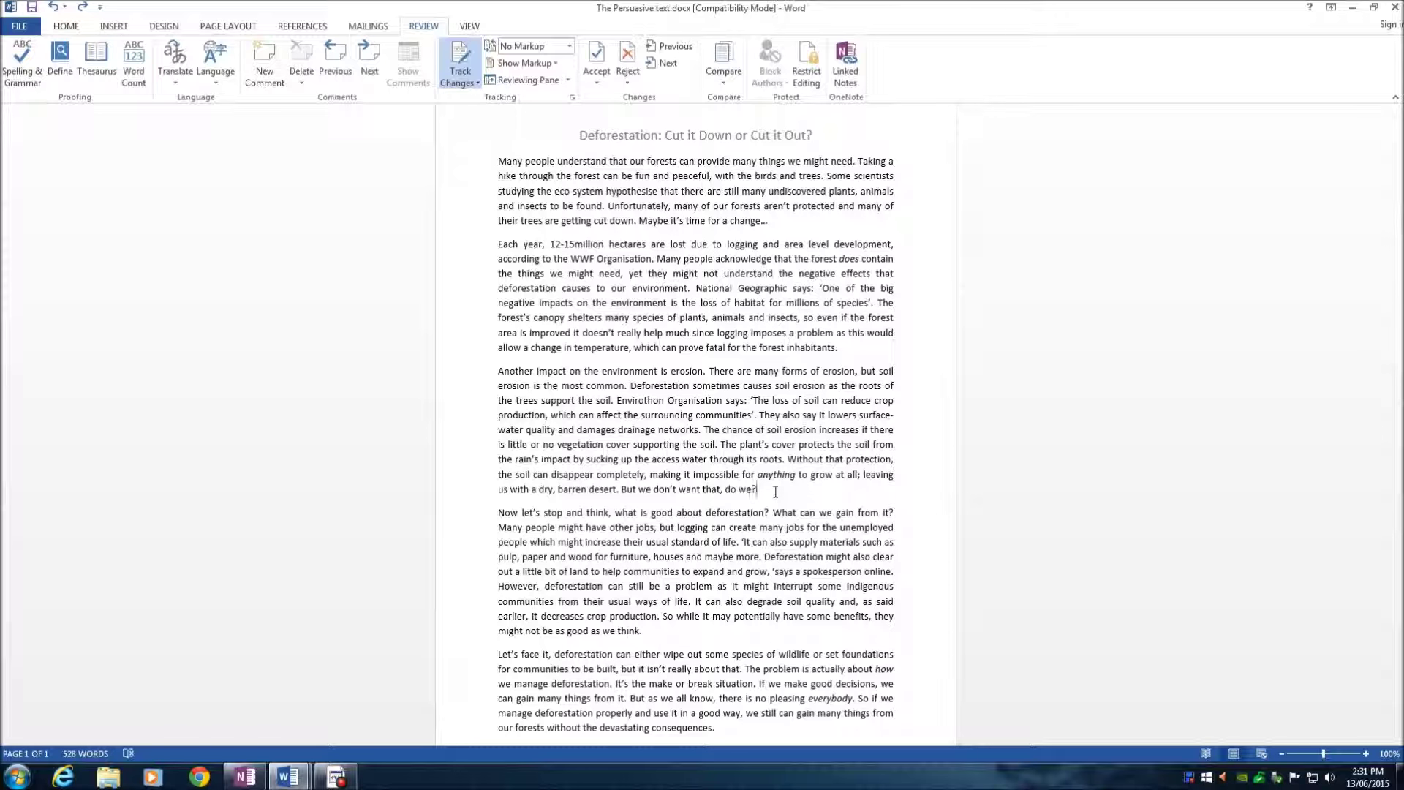
- Compare the marked-up text with the clean version by switching to All Markup and back to No Markup
{"action": "left_click", "coordinate": [570, 46]}
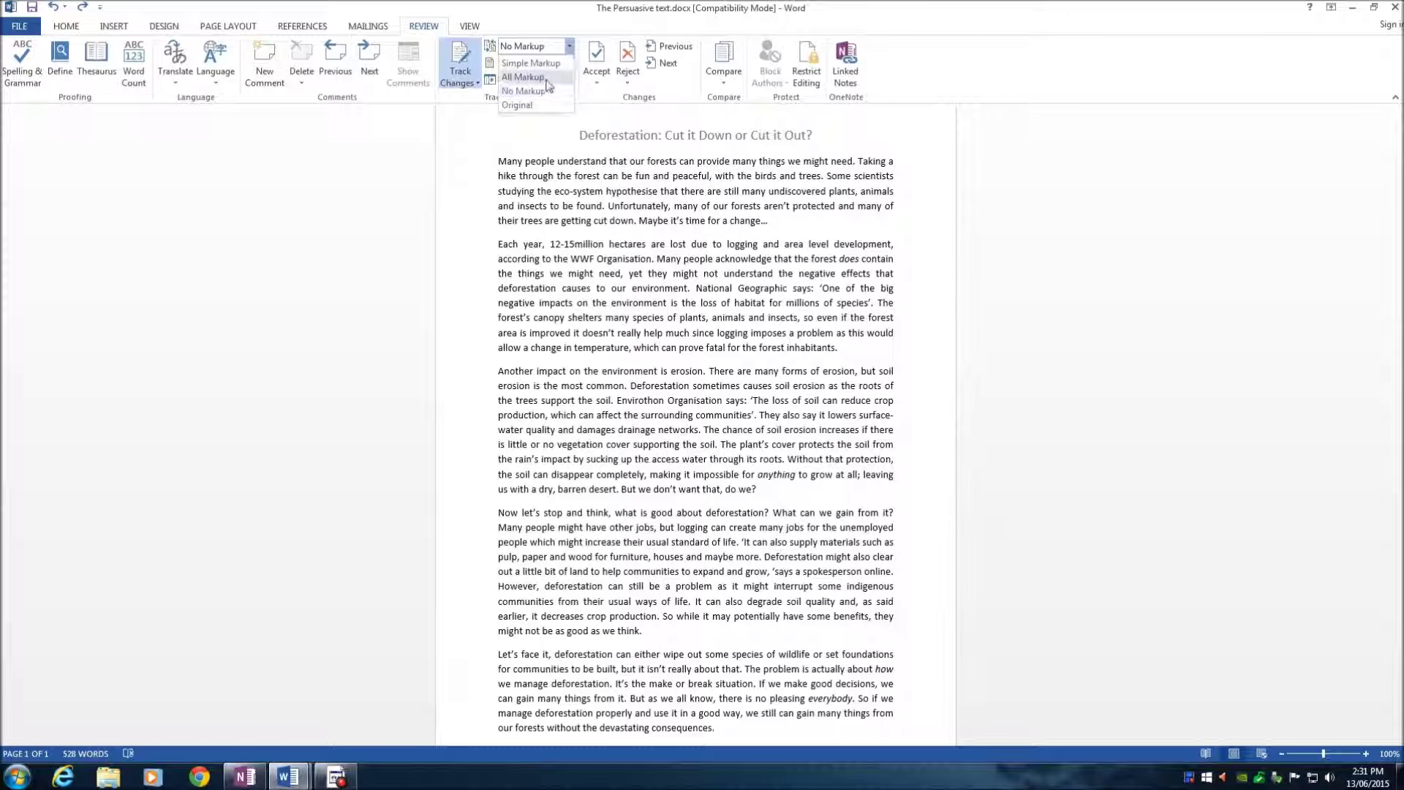
{"action": "left_click", "coordinate": [548, 82]}
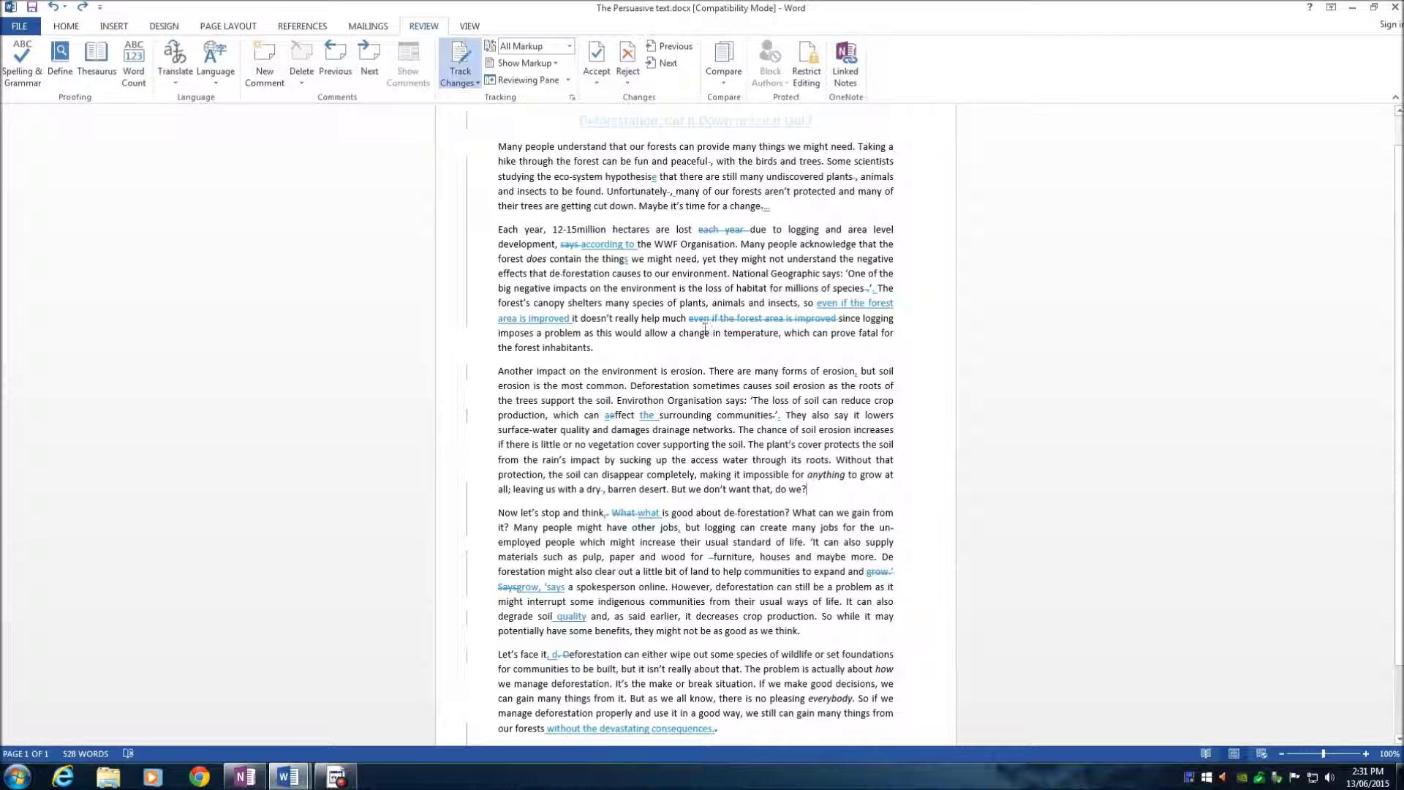
{"action": "left_click", "coordinate": [568, 46]}
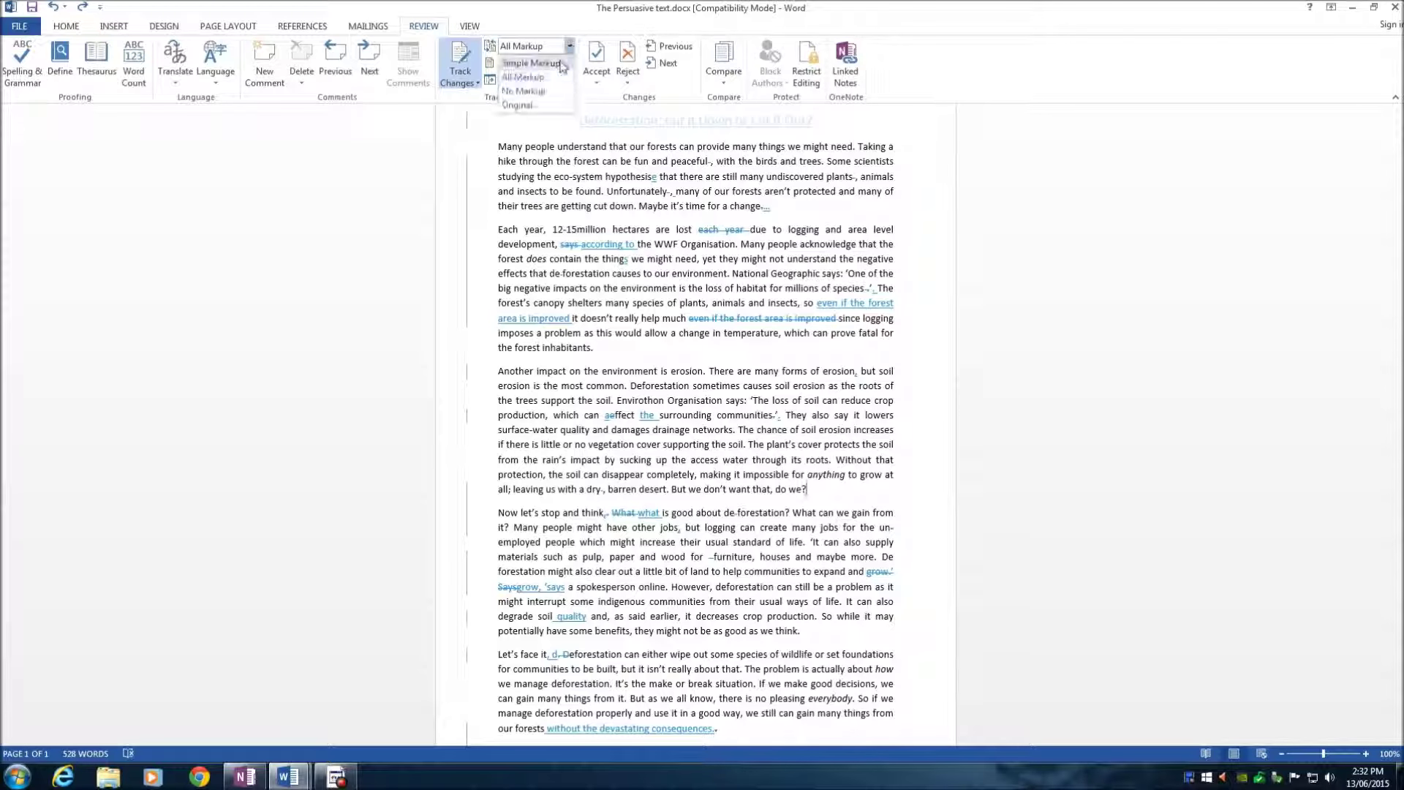
{"action": "left_click", "coordinate": [540, 92]}
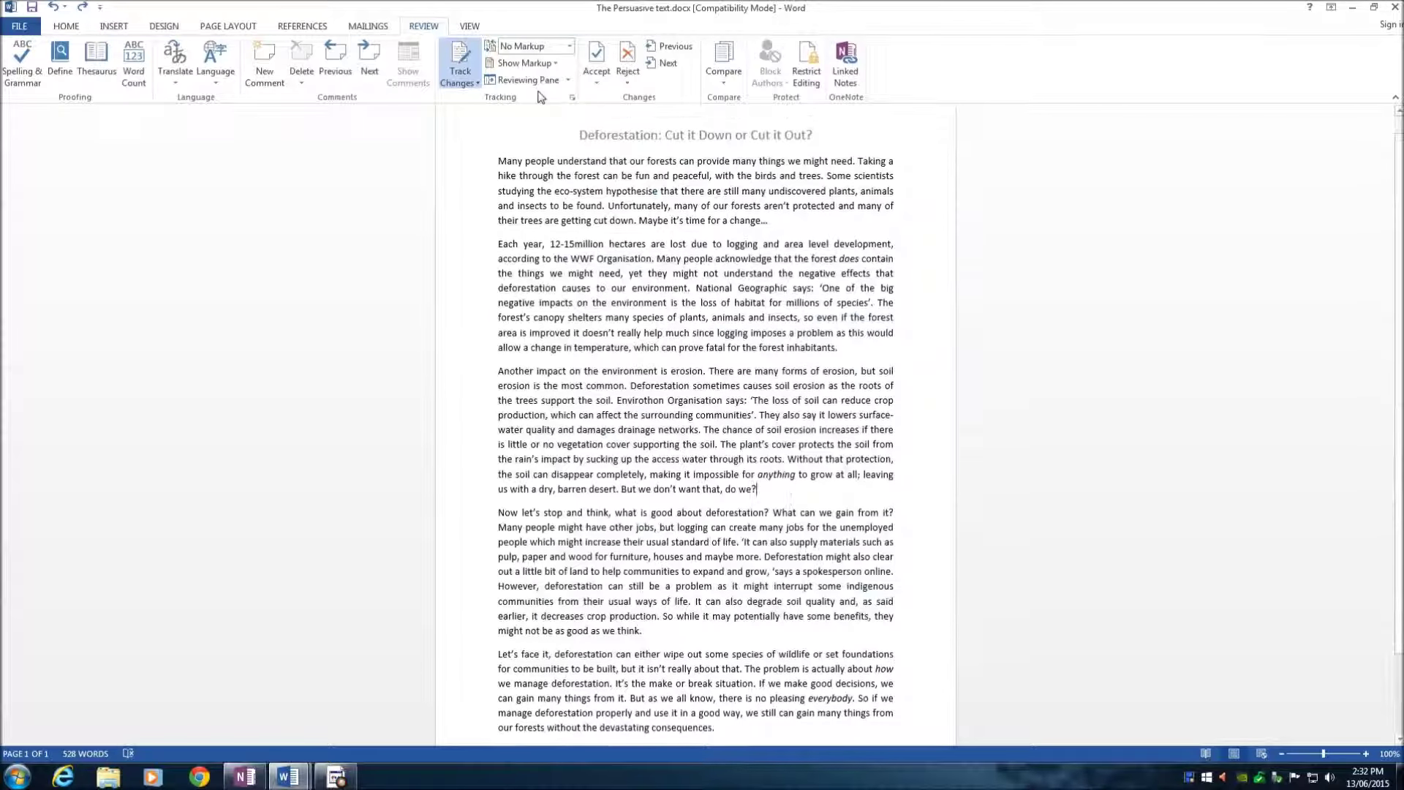
- Delete the second paragraph's opening sentences, from "Each year" up to "National Geographic says", while markup is hidden
{"action": "left_click", "coordinate": [464, 64]}
{"action": "left_click_drag", "start_coordinate": [499, 243], "coordinate": [670, 291]}
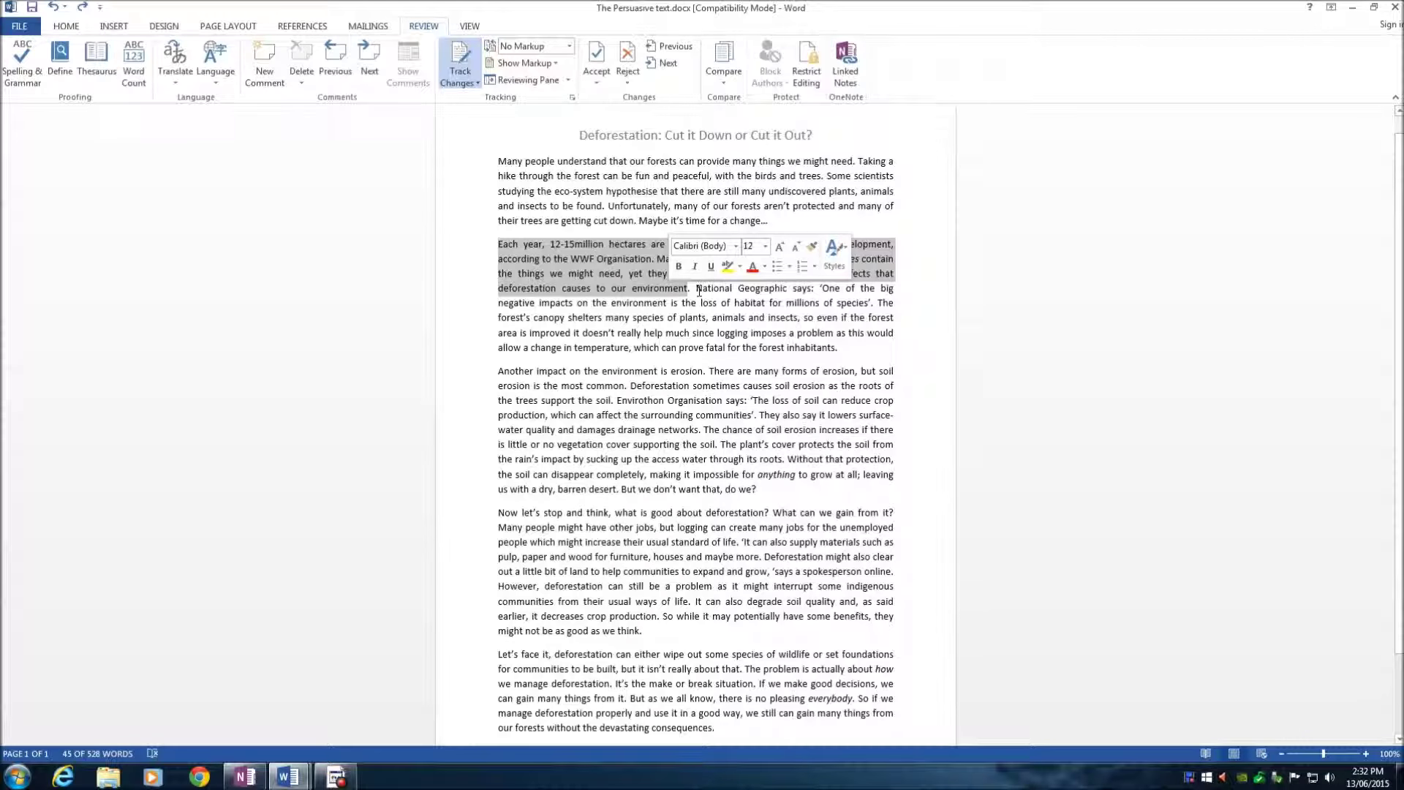
{"action": "key", "text": "Delete"}
{"action": "key", "text": "Delete"}
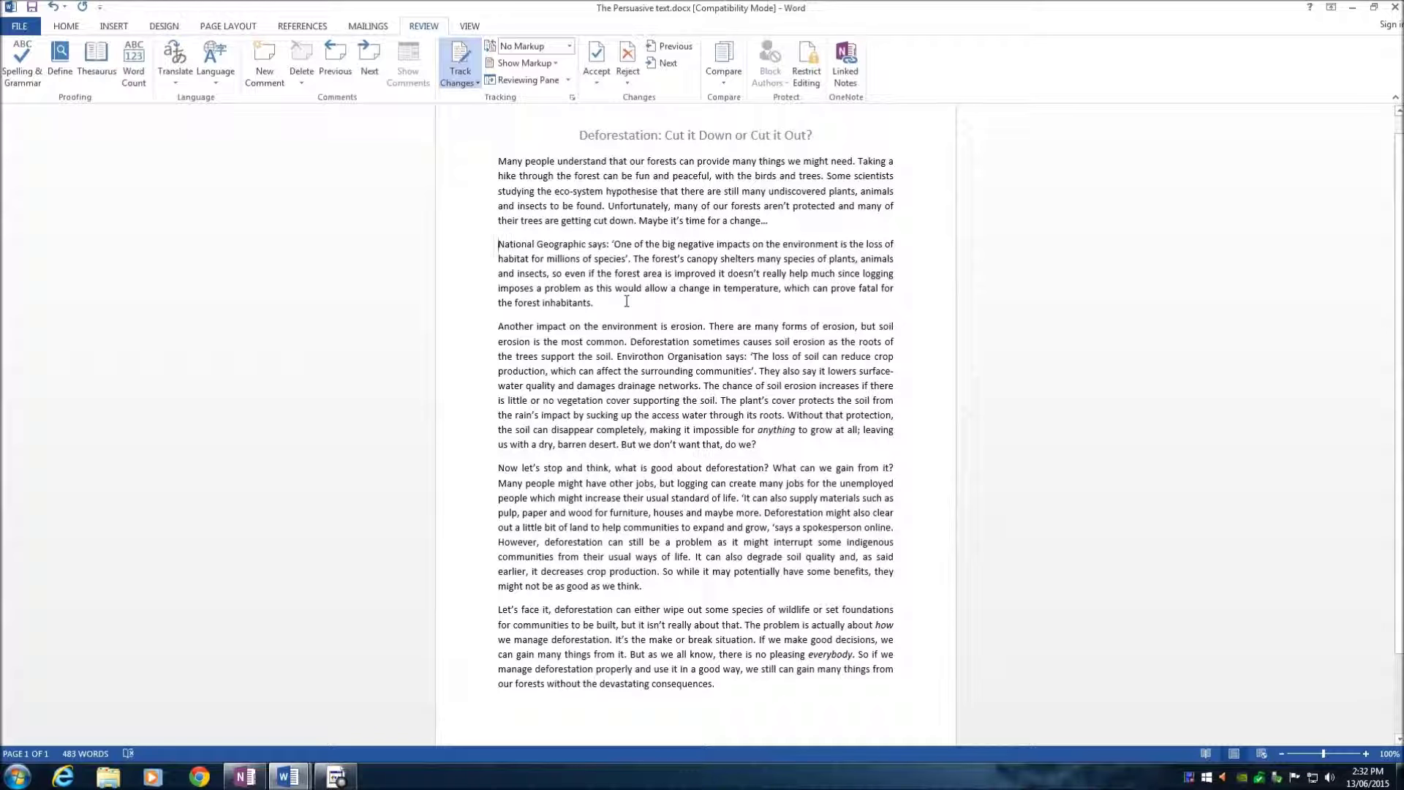
- Switch the display to All Markup and undo the deletion of the second paragraph's opening sentences
{"action": "left_click", "coordinate": [568, 46]}
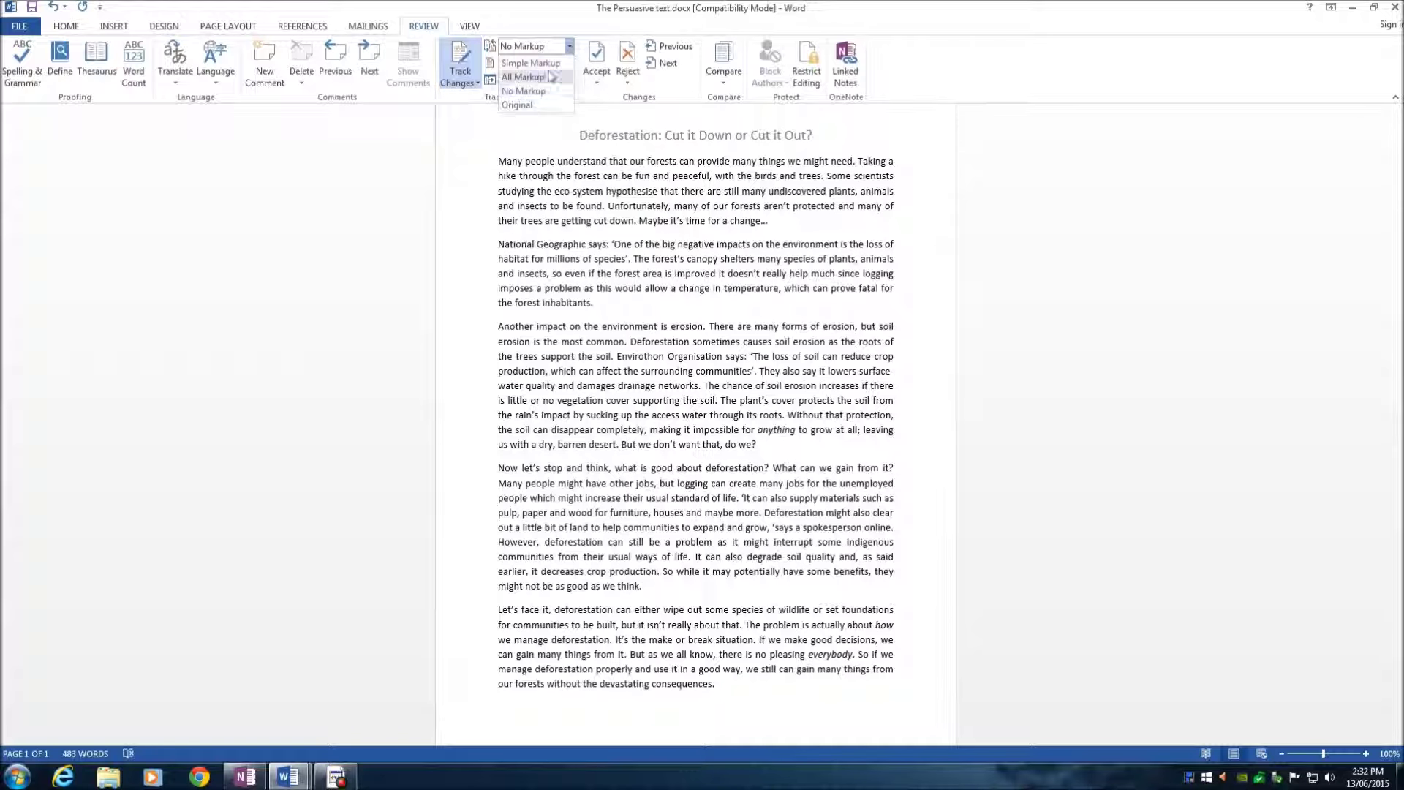
{"action": "left_click", "coordinate": [545, 78]}
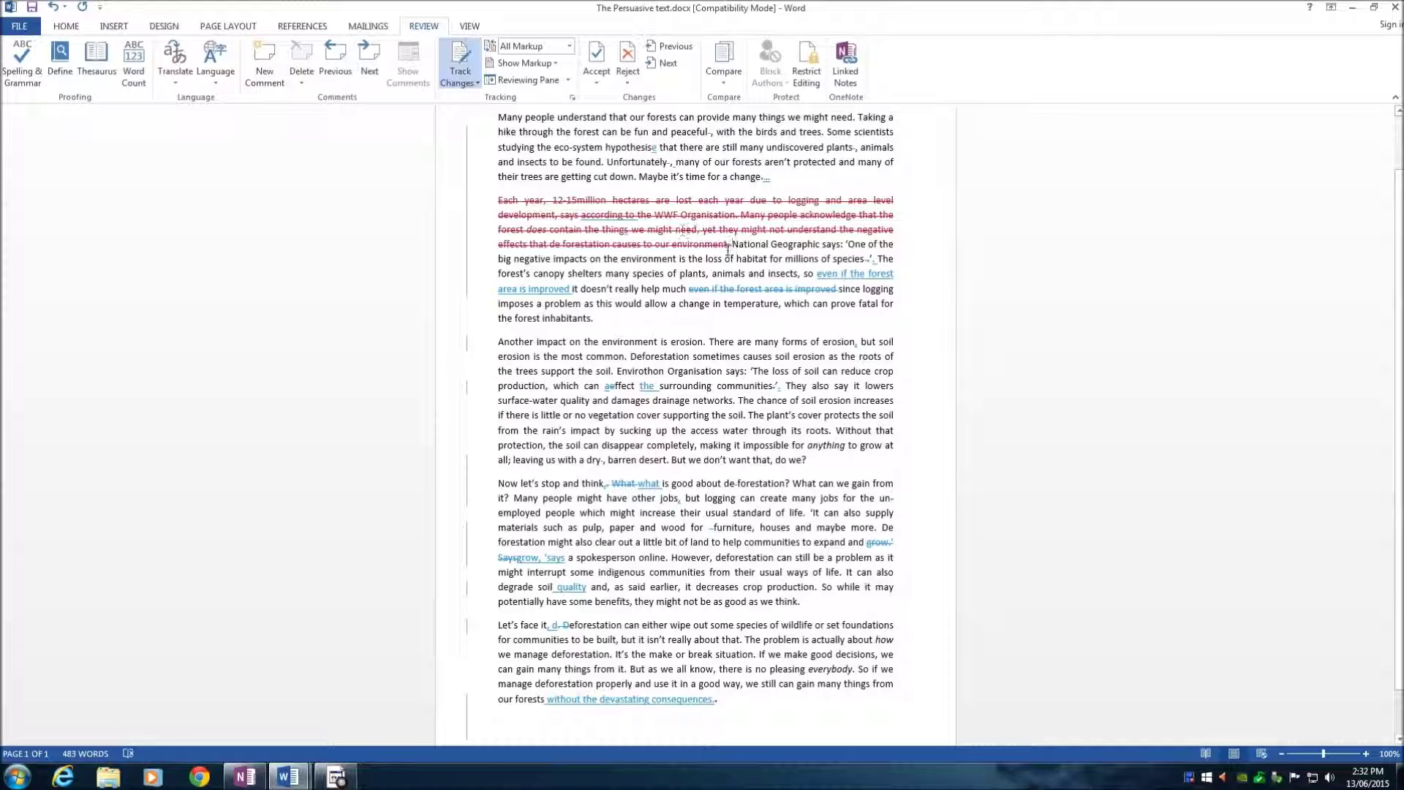
{"action": "mouse_move", "coordinate": [729, 248]}
{"action": "key", "text": "ctrl+z"}
{"action": "key", "text": "ctrl+z"}
{"action": "key", "text": "ctrl+z"}
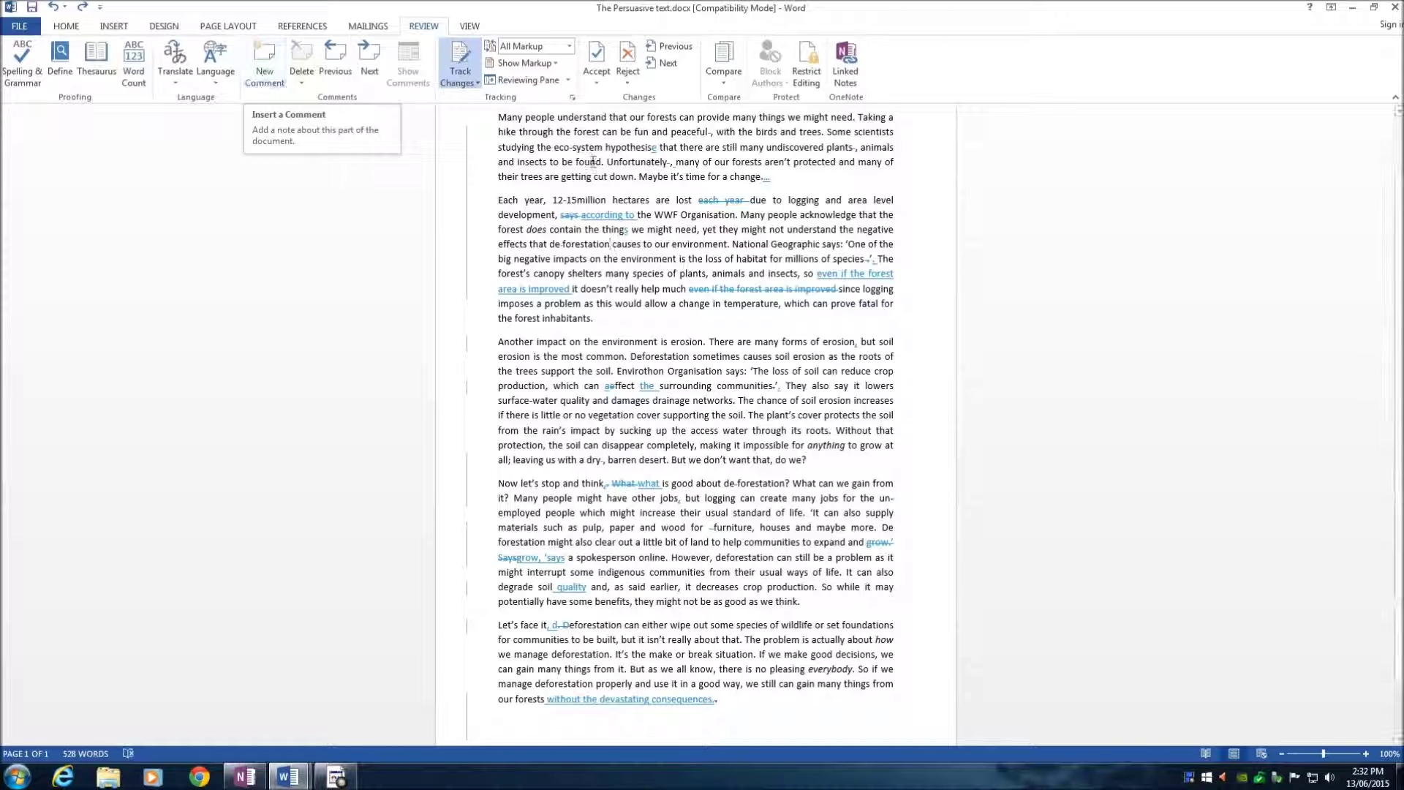
- Include comments in the displayed markup and inspect the student's comment about rephrasing the passage in the second paragraph
{"action": "left_click", "coordinate": [559, 66]}
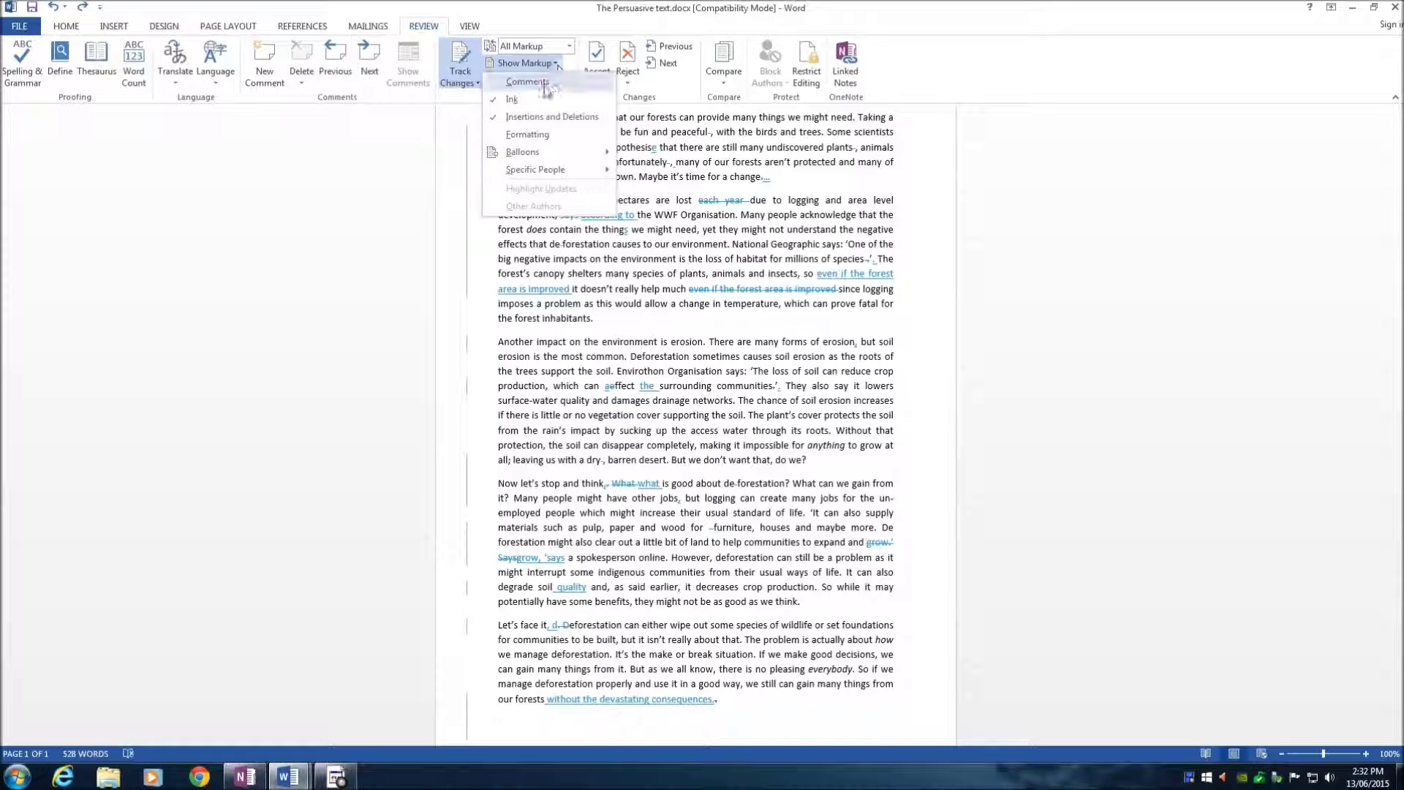
{"action": "left_click", "coordinate": [527, 81]}
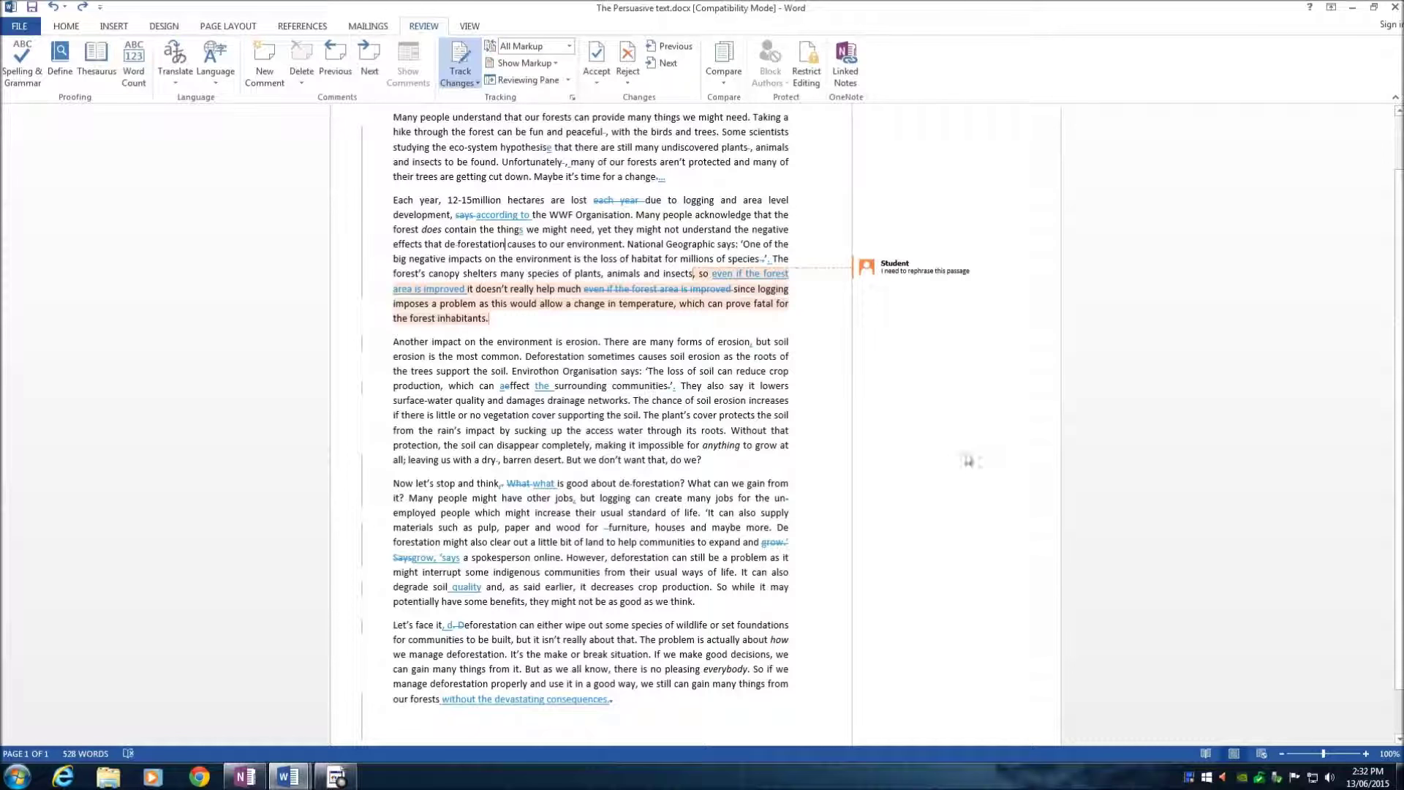
{"action": "mouse_move", "coordinate": [928, 266]}
{"action": "mouse_move", "coordinate": [693, 274]}
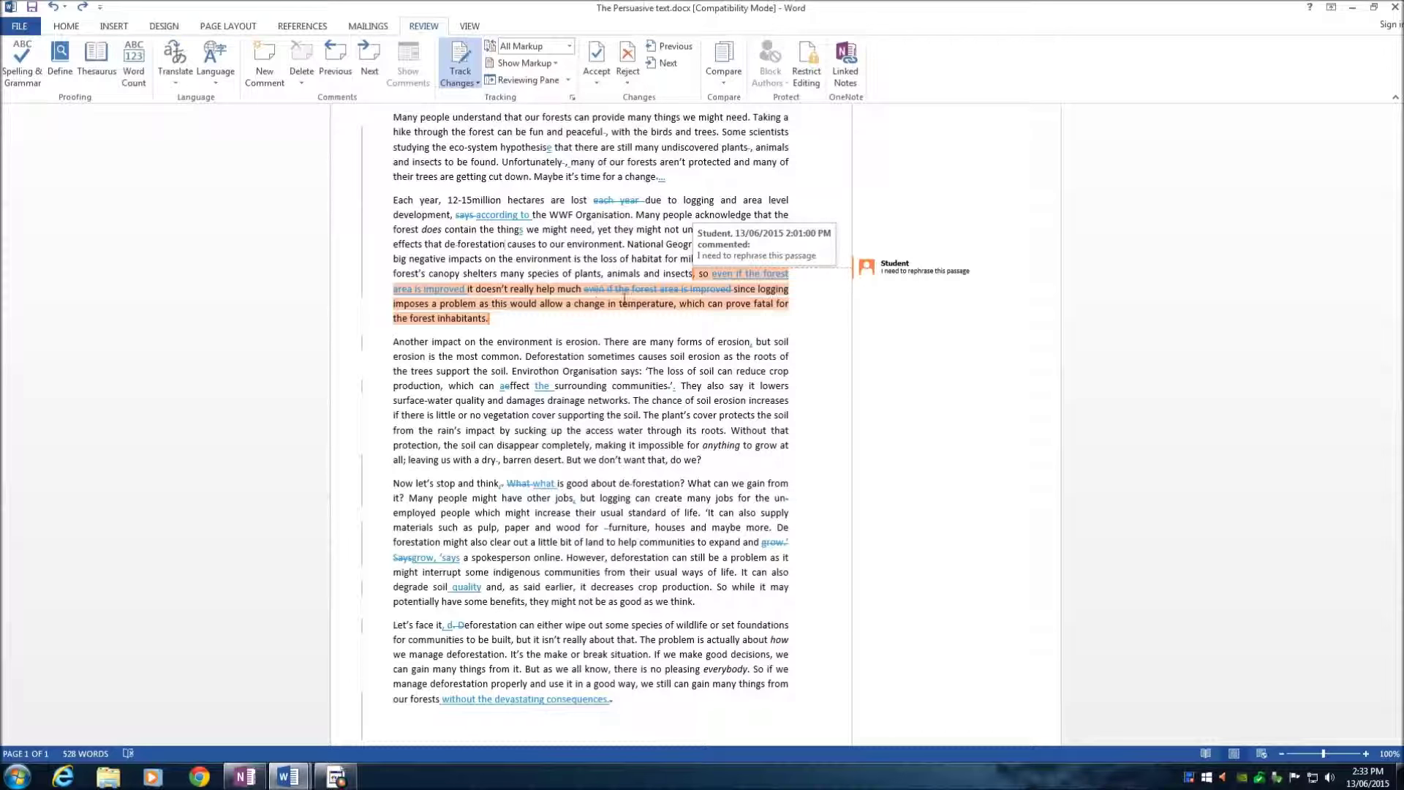
{"action": "left_click", "coordinate": [671, 326]}
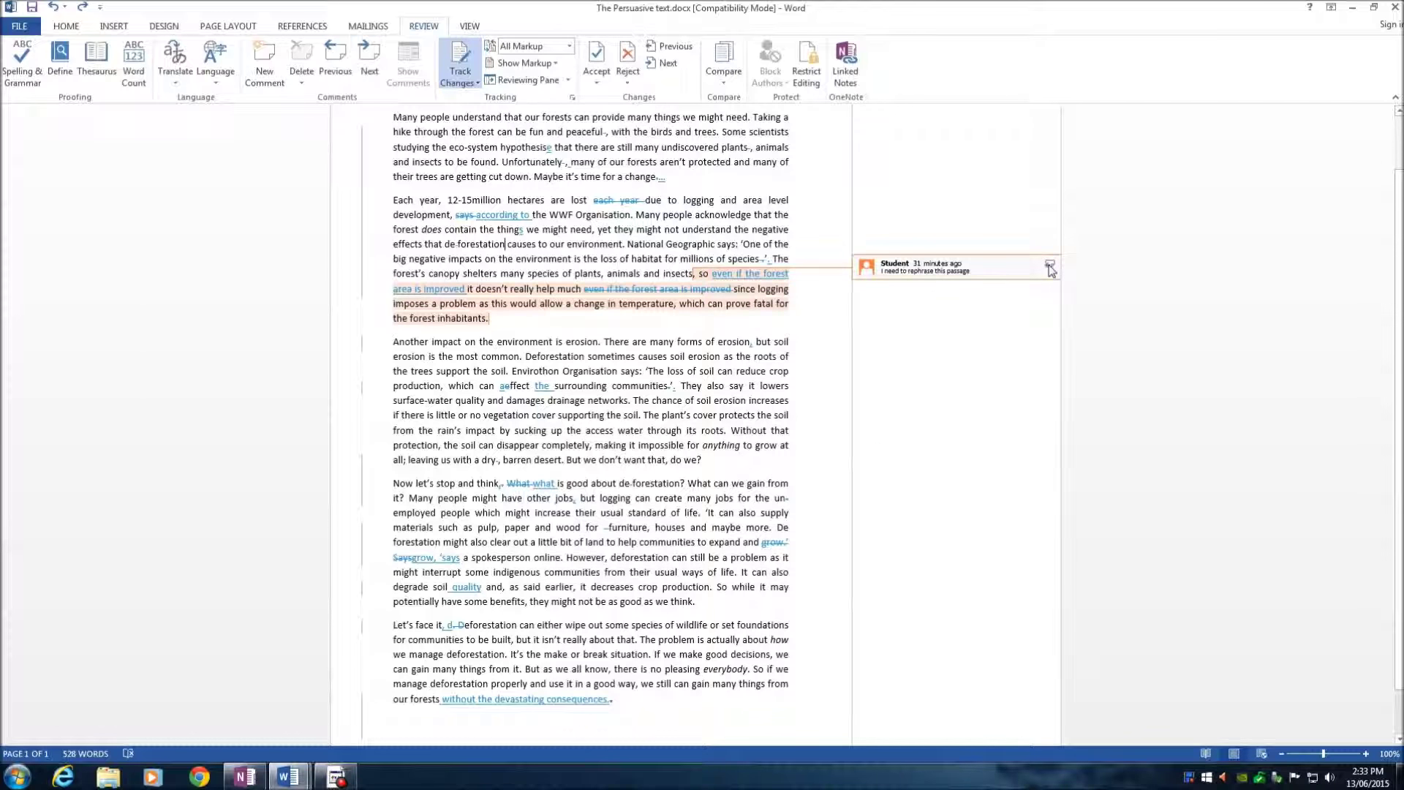
- Reply to the student's comment with "I think you did a really good job of changing this"
{"action": "left_click", "coordinate": [1049, 264]}
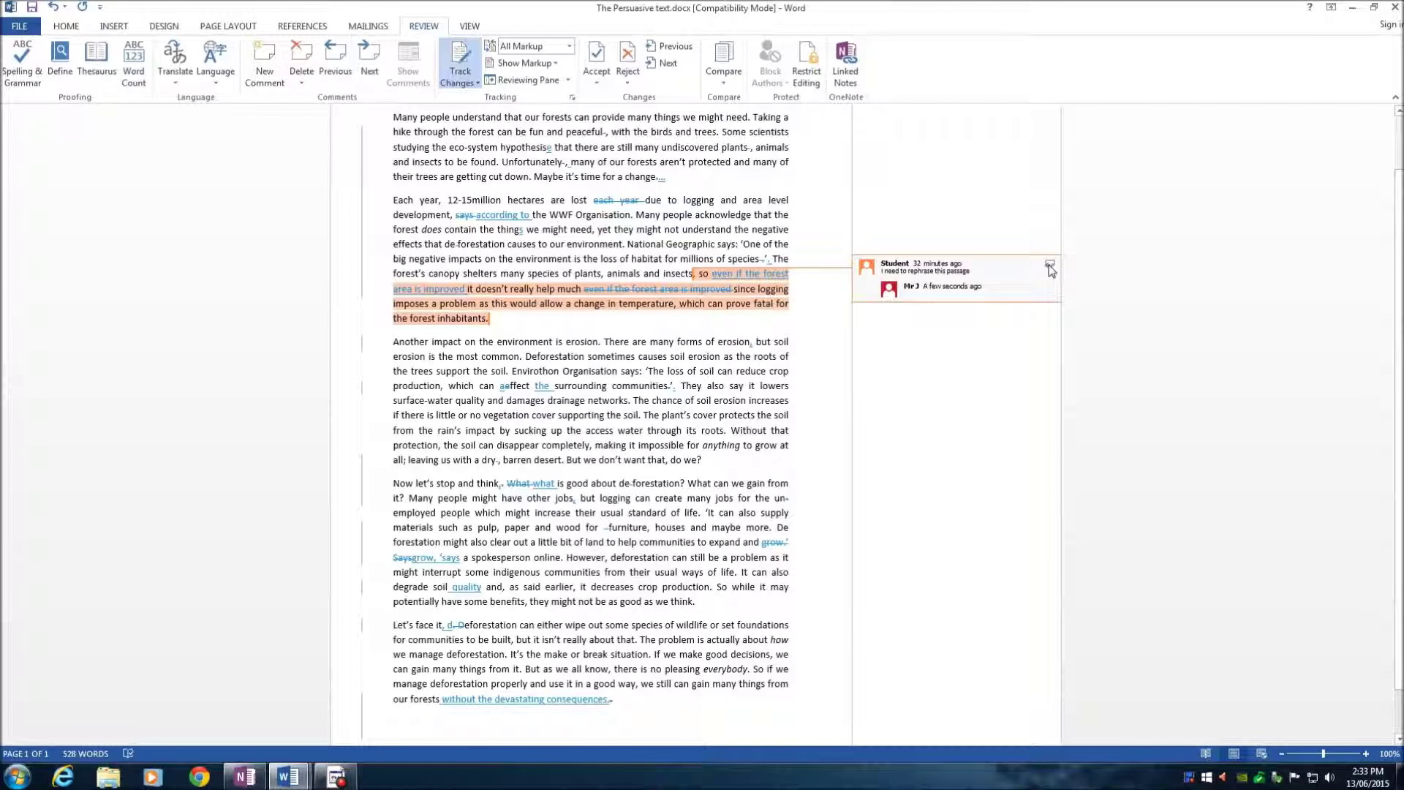
{"action": "type", "text": "I think you did a really gr"}
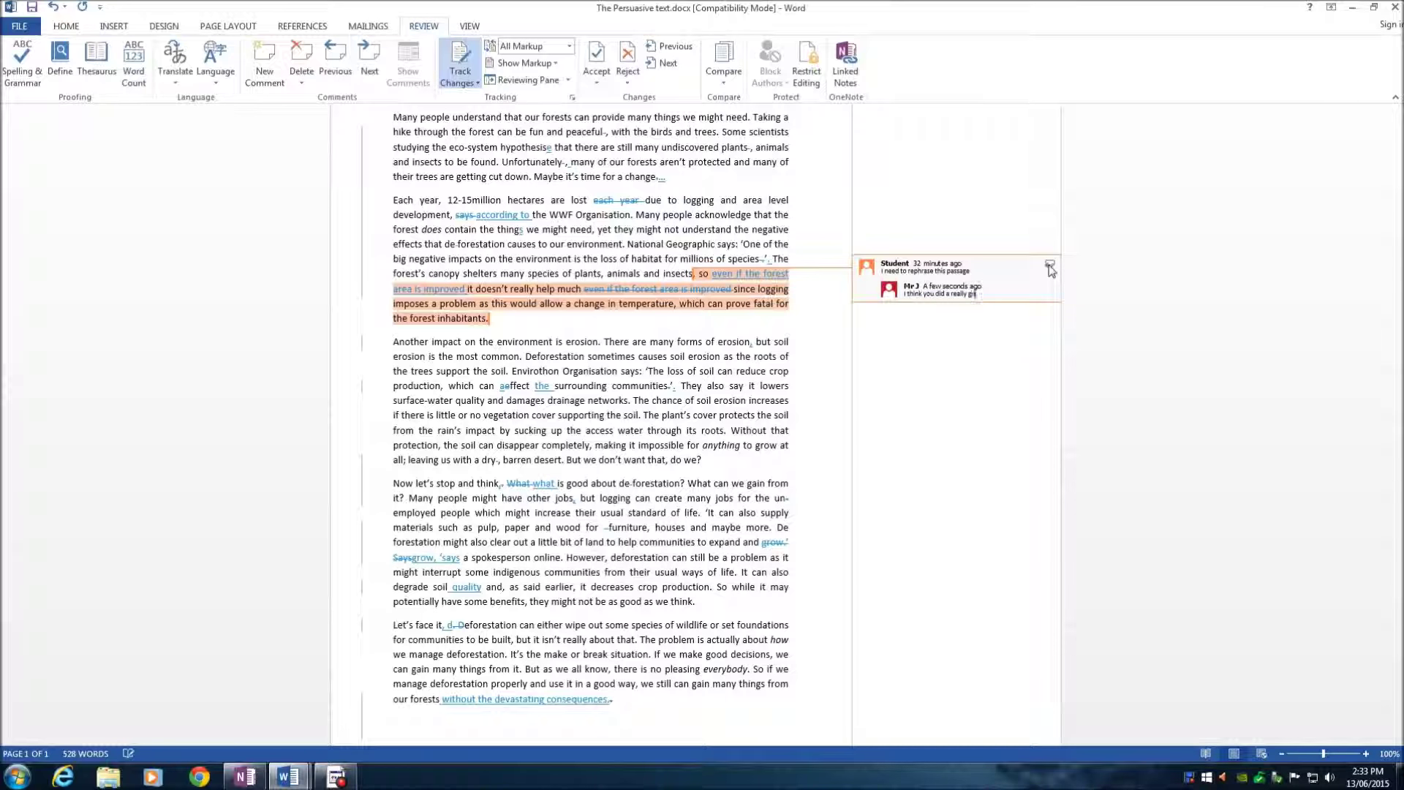
{"action": "key", "text": "BackSpace"}
{"action": "type", "text": "ood job of changing this"}
- Switch to OneNote and arrange its Narrative Beginning page side by side with the Word document Under the grey sky.docx
{"action": "left_click", "coordinate": [1353, 9]}
{"action": "left_click", "coordinate": [253, 780]}
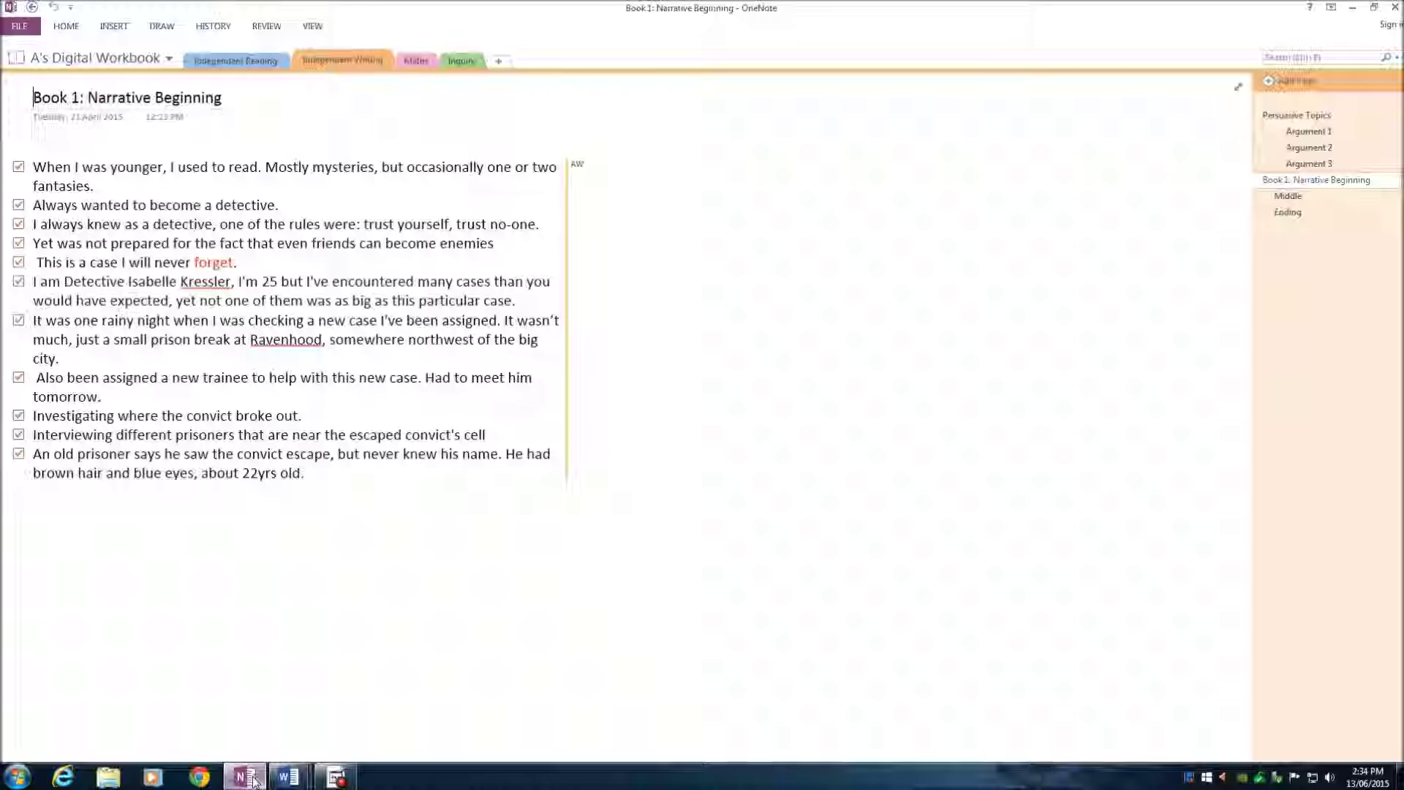
{"action": "key", "text": "super+Left"}
{"action": "mouse_move", "coordinate": [288, 777]}
{"action": "left_click", "coordinate": [249, 699]}
{"action": "key", "text": "super+Right"}
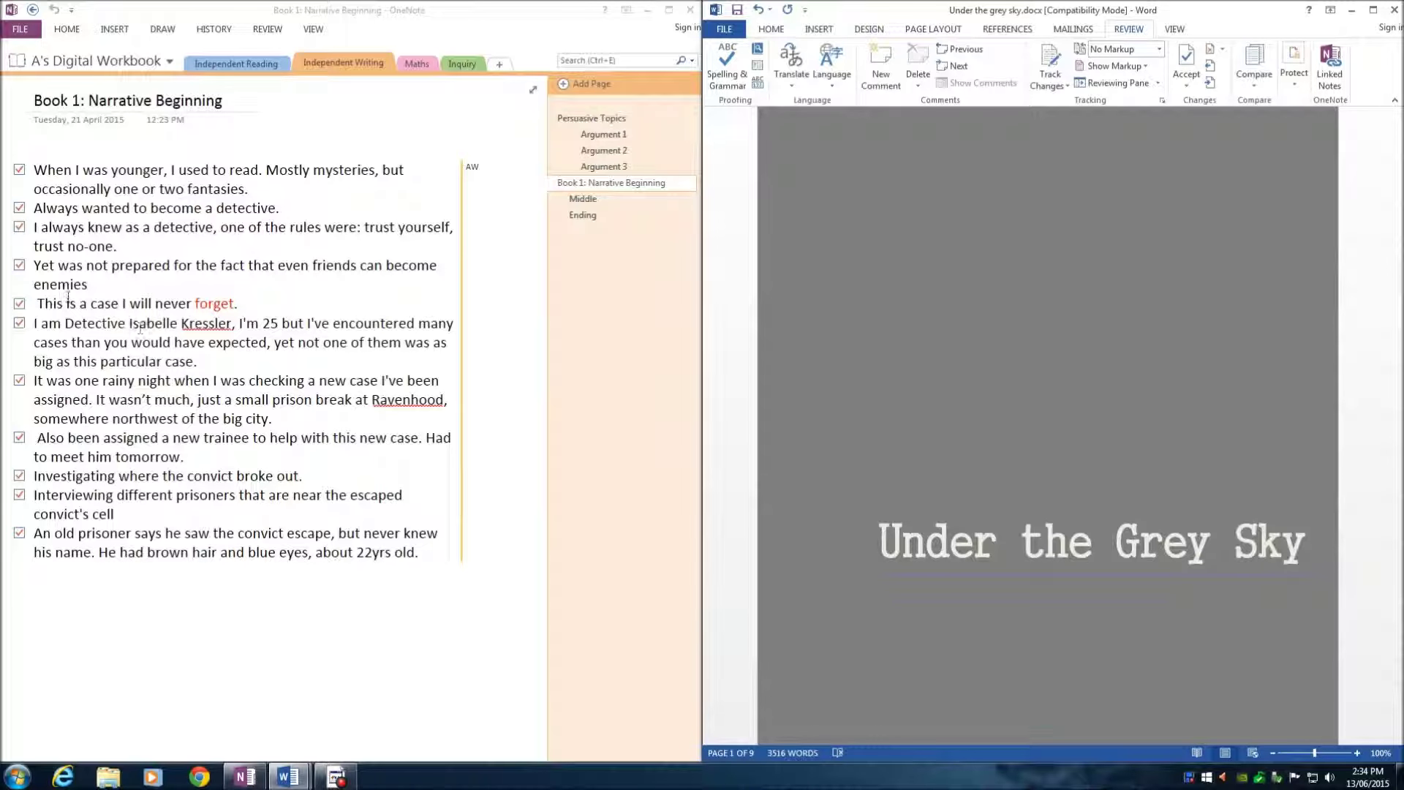
- Toggle the "Yet was not prepared" checklist item off and on, and compare the plan with the story's opening page
{"action": "left_click", "coordinate": [19, 266]}
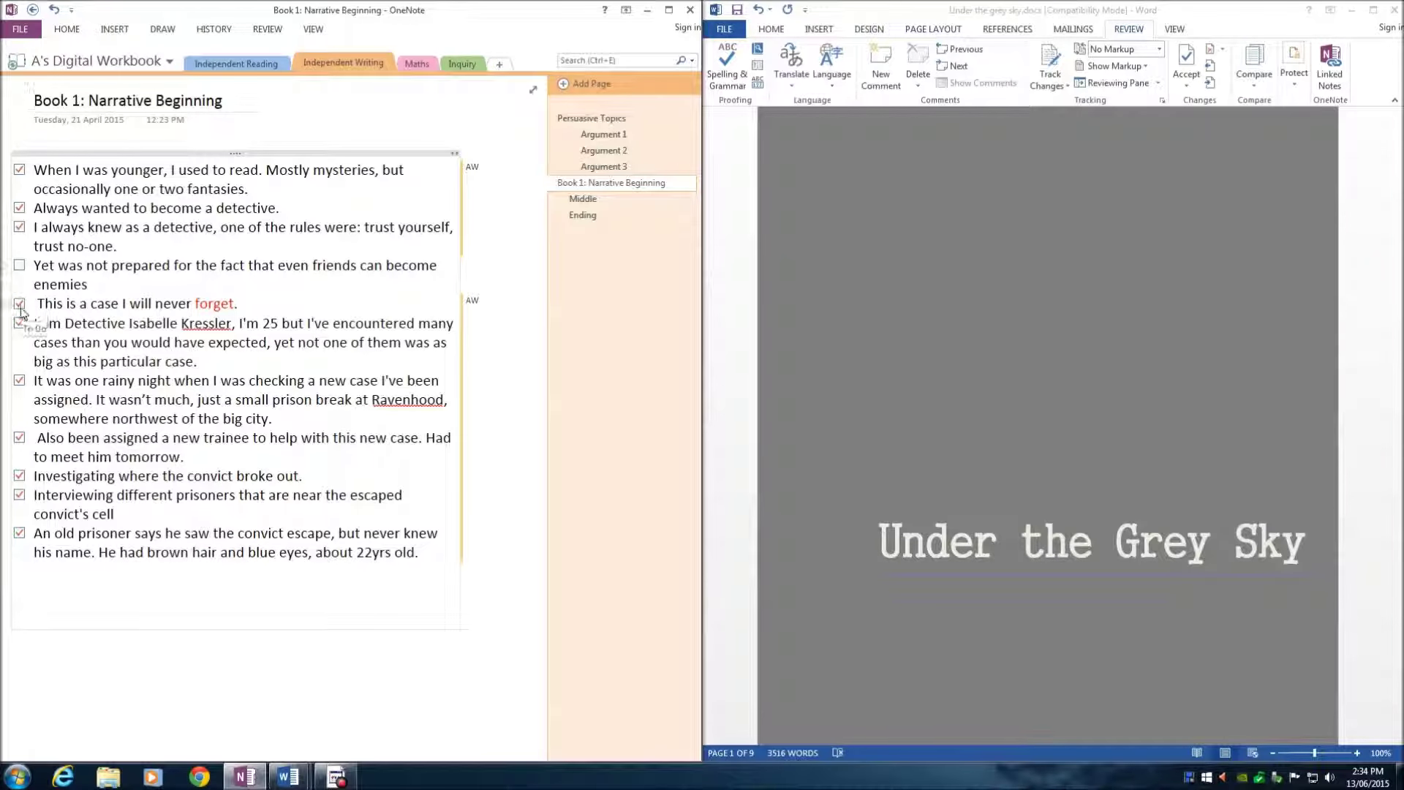
{"action": "left_click", "coordinate": [19, 266]}
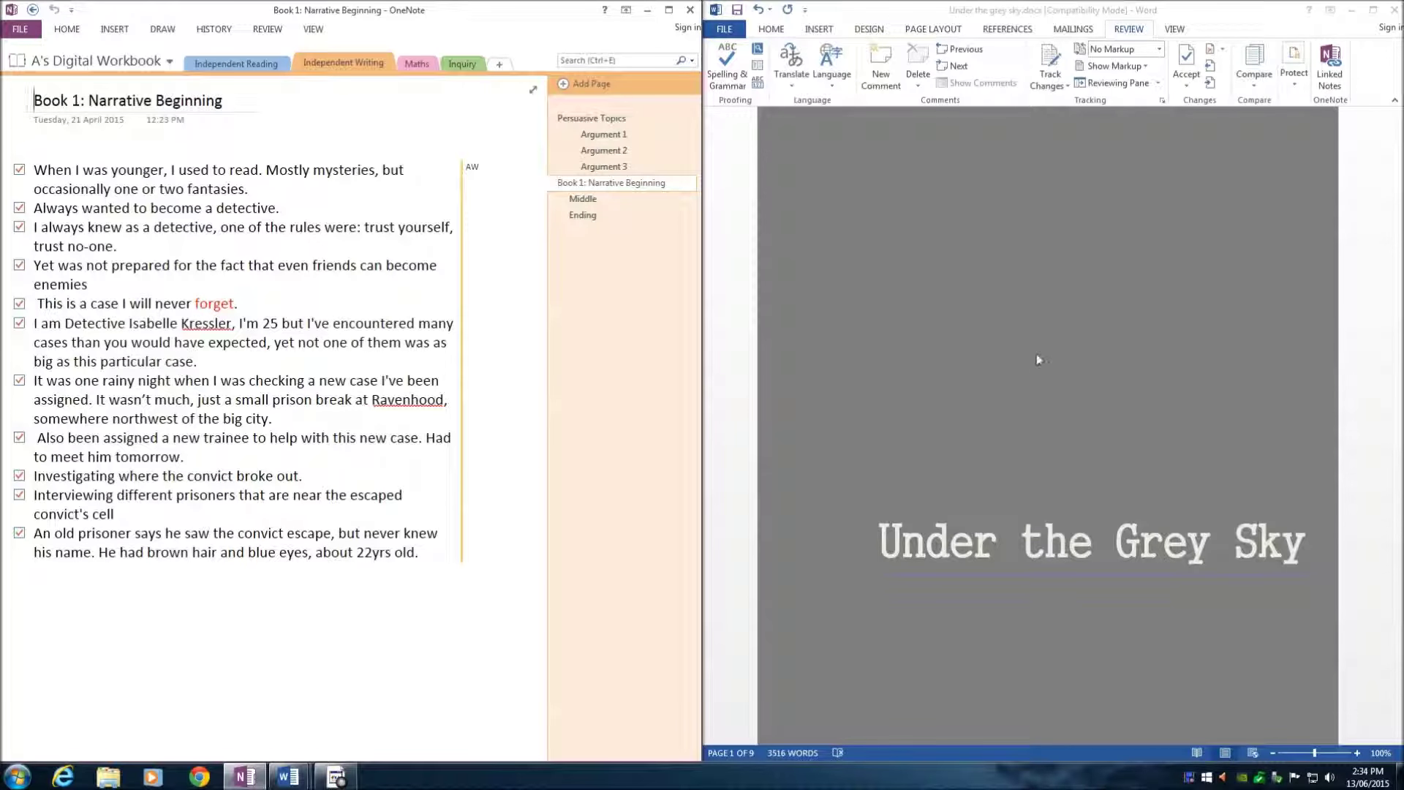
{"action": "scroll", "coordinate": [1135, 310], "scroll_direction": "down", "scroll_amount": 3}
{"action": "scroll", "coordinate": [1137, 316], "scroll_direction": "down", "scroll_amount": 8}
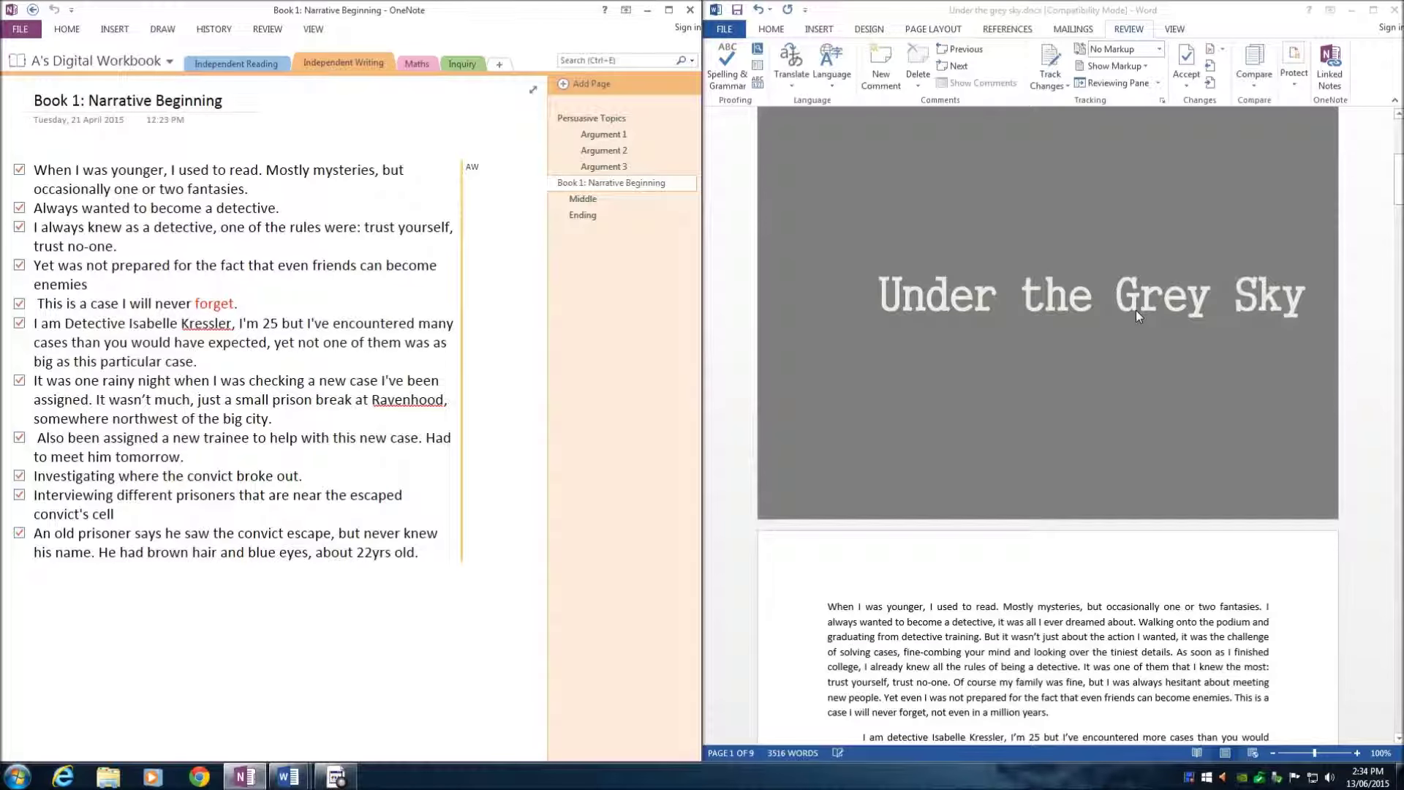
{"action": "scroll", "coordinate": [1137, 315], "scroll_direction": "down", "scroll_amount": 6}
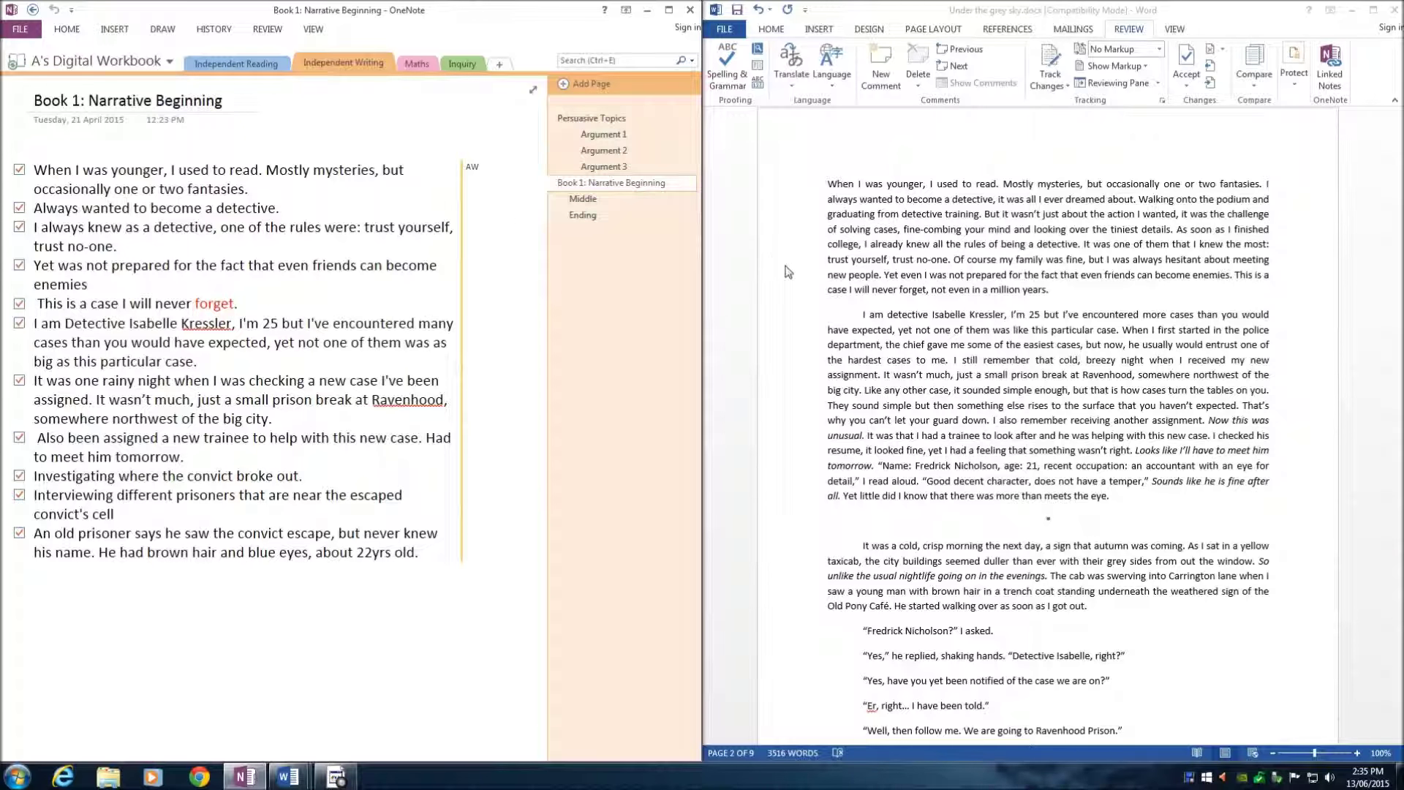
- Minimize OneNote and maximize the Word window showing Under the grey sky.docx
{"action": "left_click", "coordinate": [647, 10]}
{"action": "key", "text": "super+Left"}
{"action": "key", "text": "super+Up"}
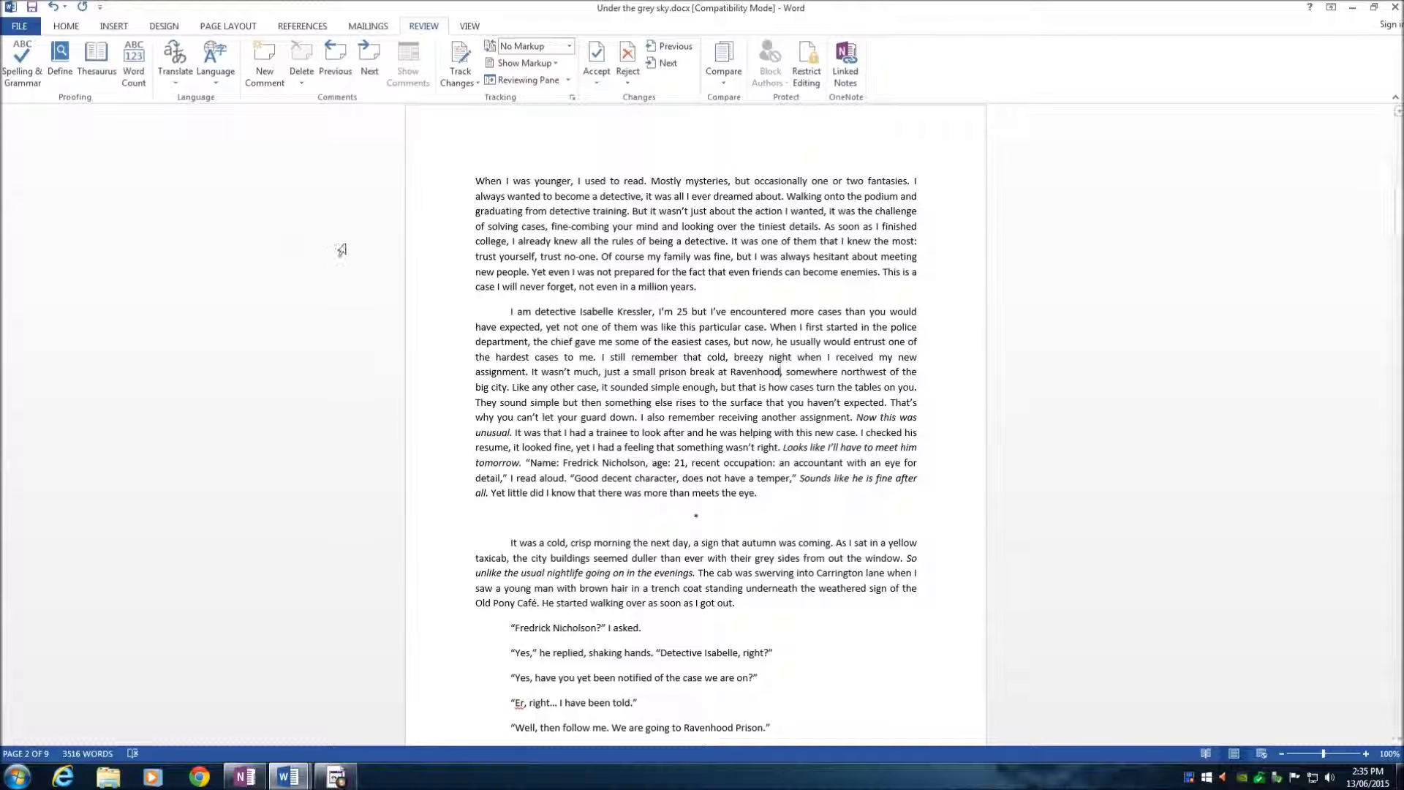
- Examine the reviewer's user name and initials settings through Track Changes Options, and close the options
{"action": "left_click", "coordinate": [573, 100]}
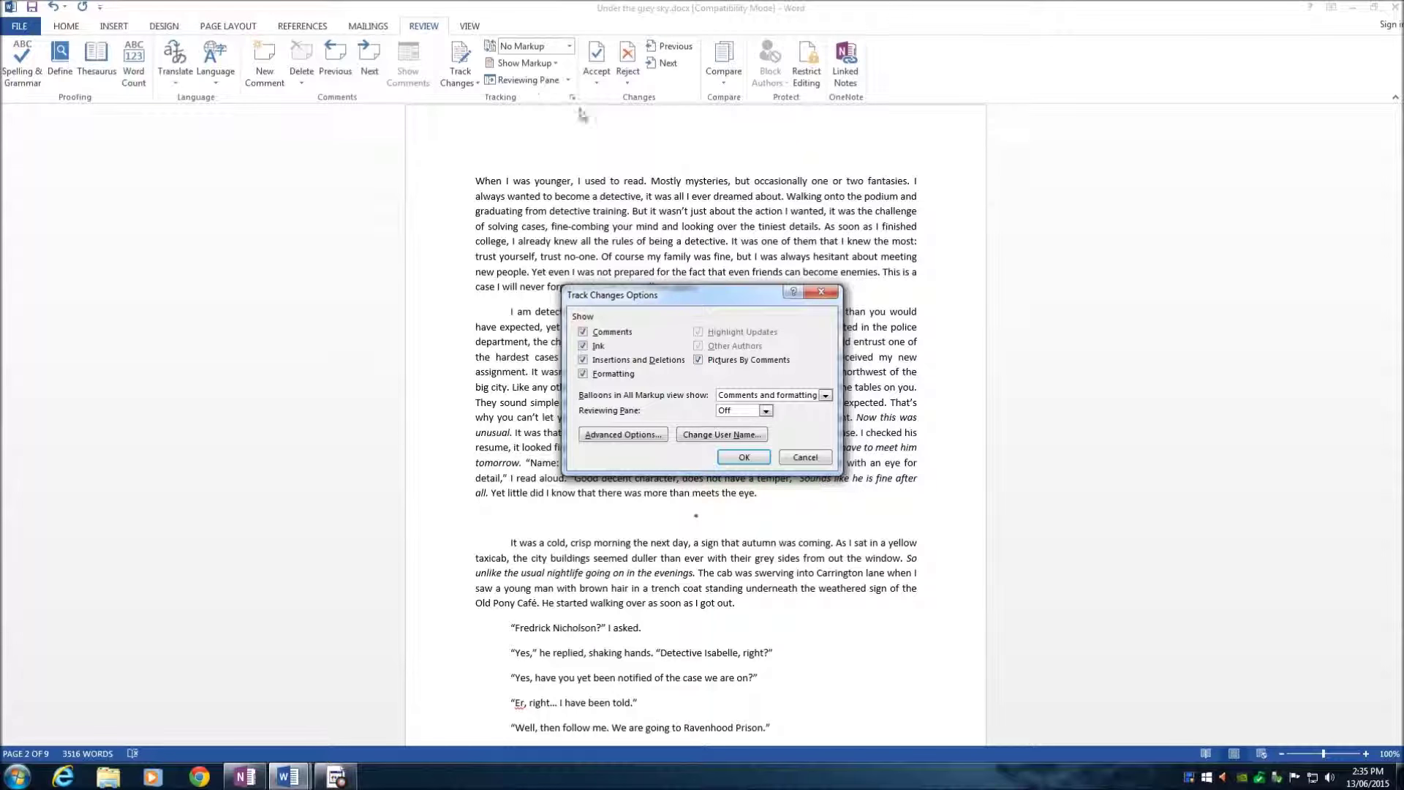
{"action": "left_click", "coordinate": [686, 437]}
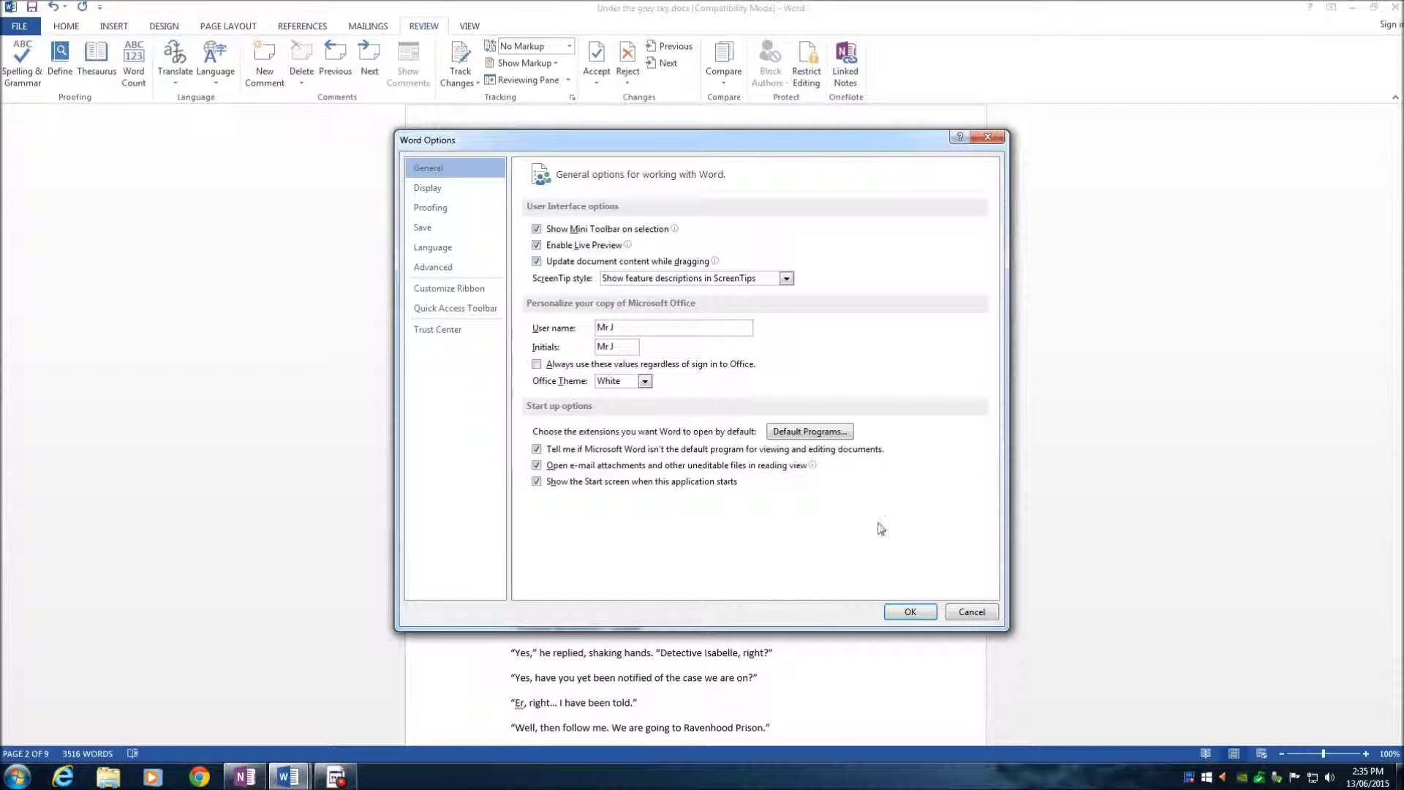
{"action": "left_click", "coordinate": [910, 612]}
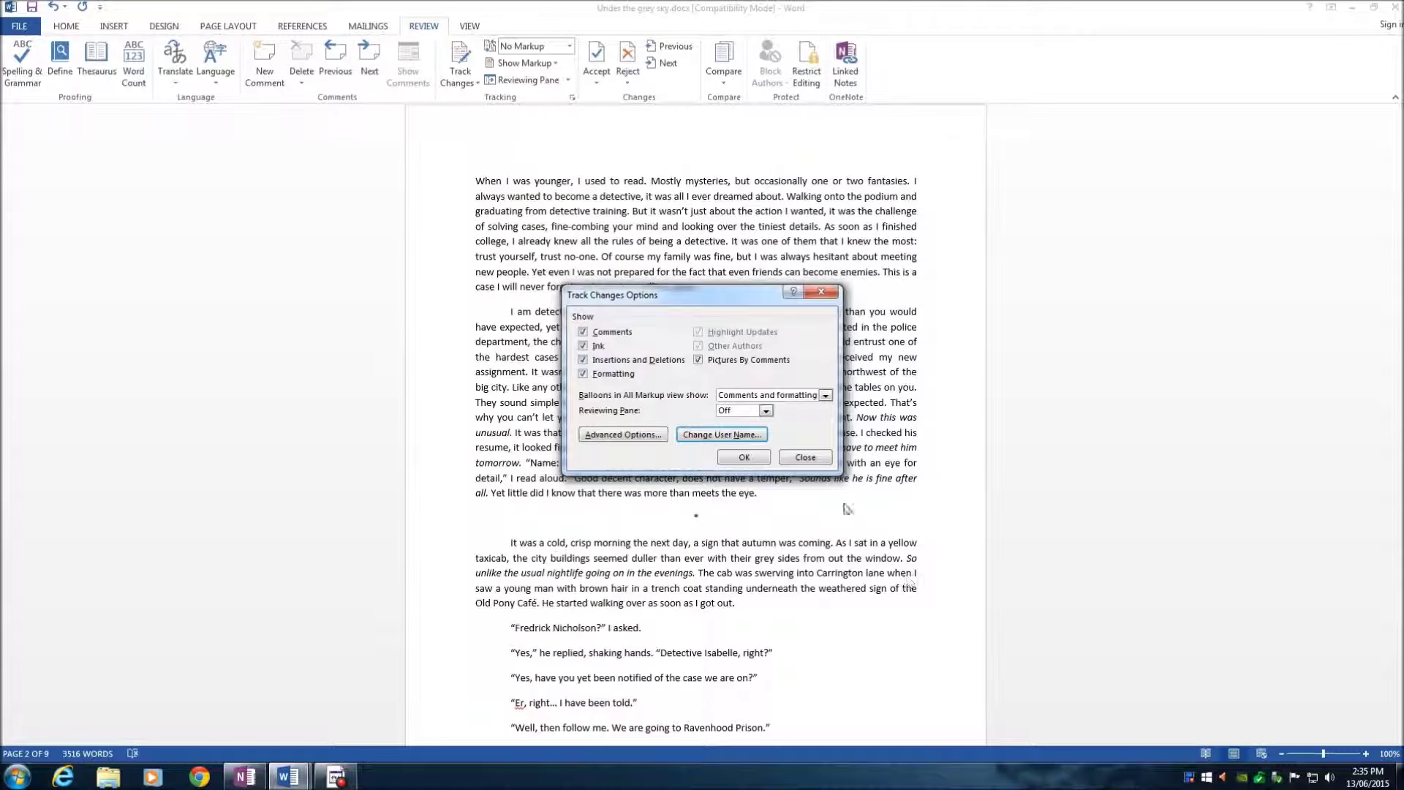
{"action": "left_click", "coordinate": [806, 457]}
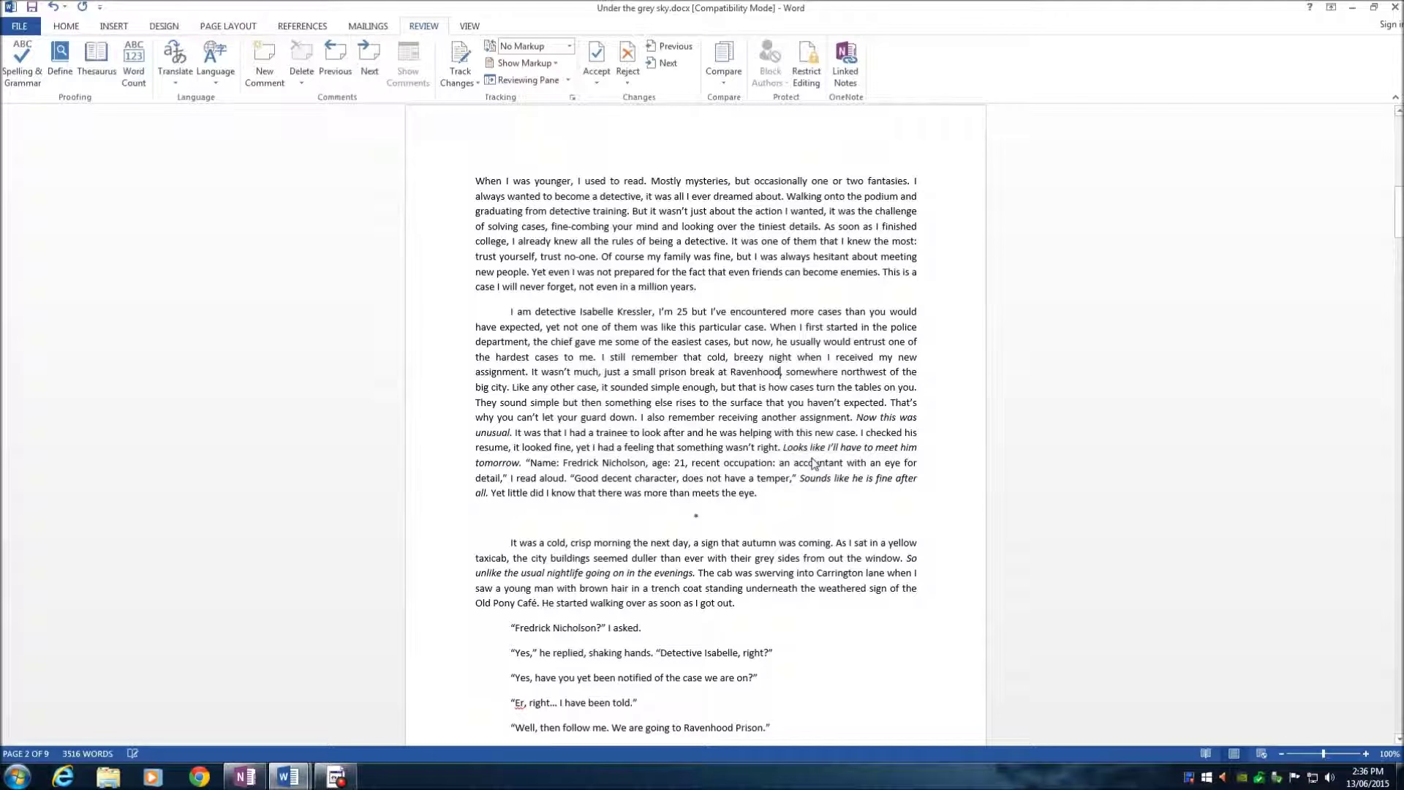
- Switch the document's markup view to All Markup to bring back the comments
{"action": "left_click", "coordinate": [540, 64]}
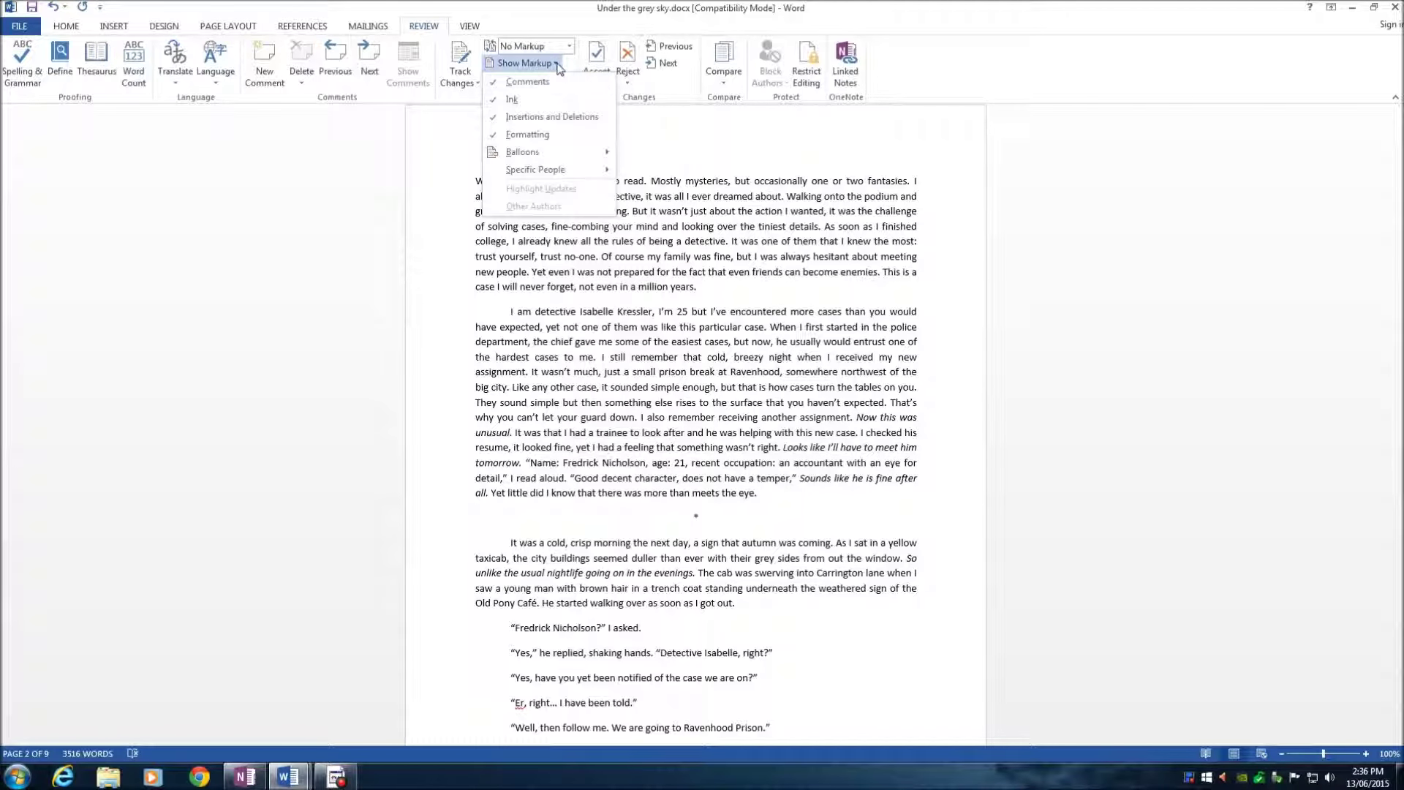
{"action": "left_click", "coordinate": [555, 67]}
{"action": "left_click", "coordinate": [559, 46]}
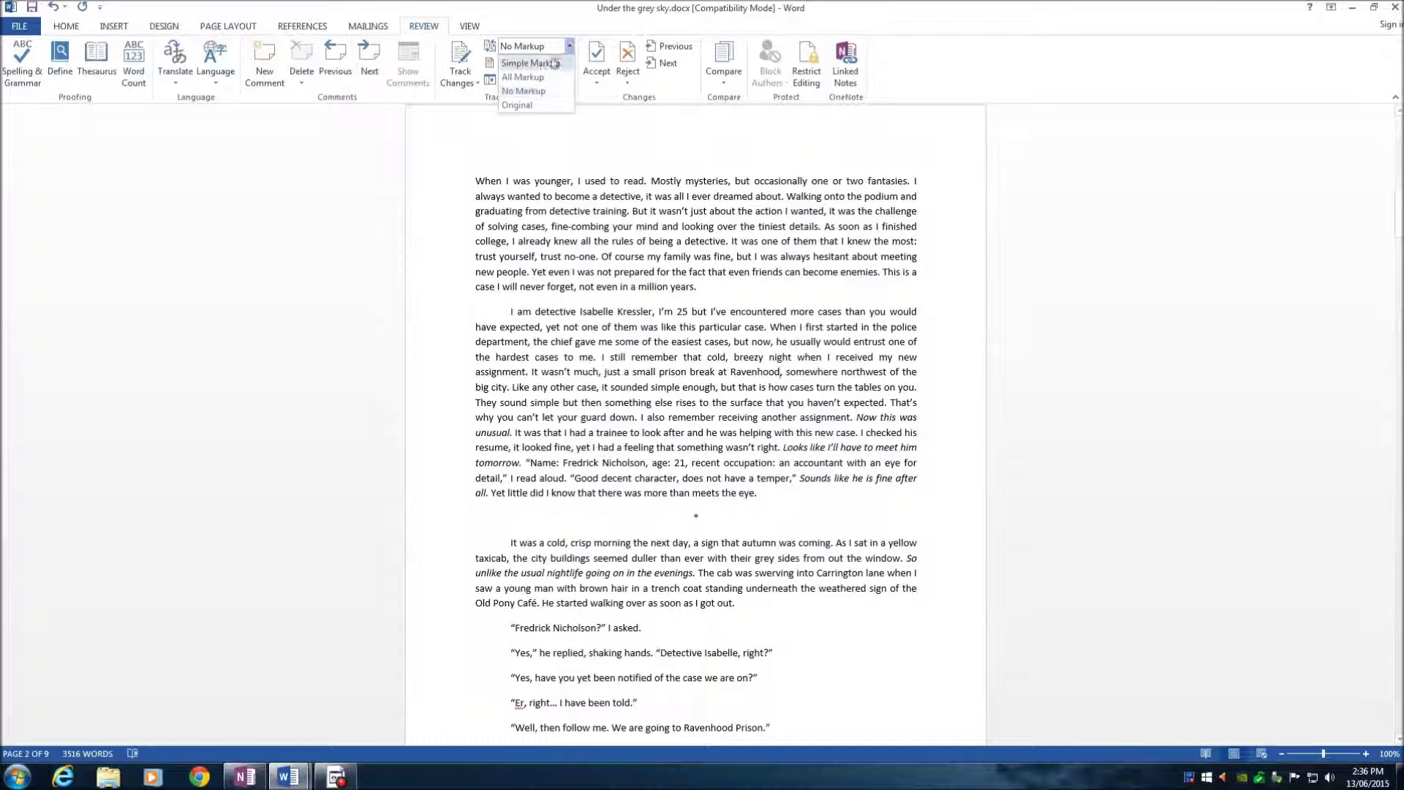
{"action": "left_click", "coordinate": [540, 77]}
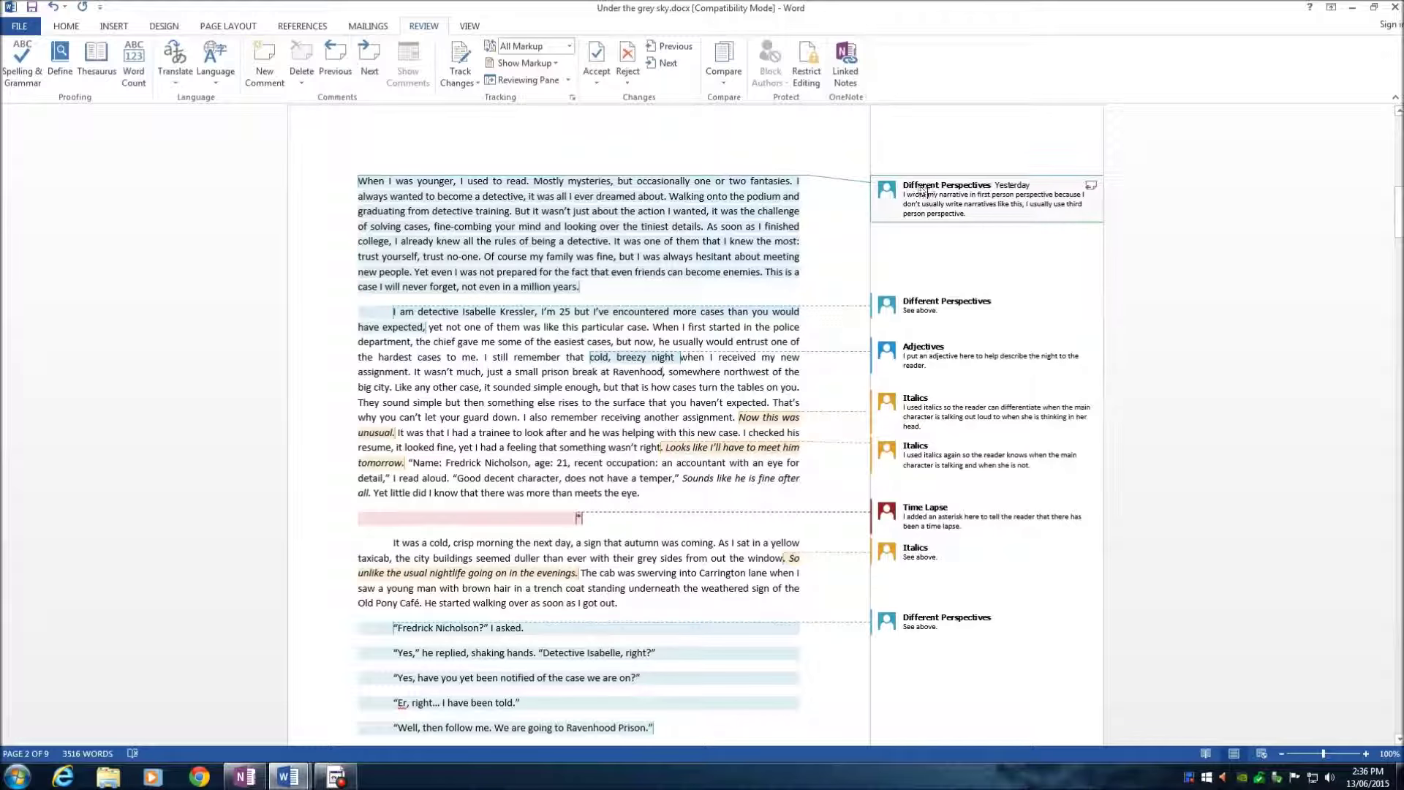
- Review the color-coded margin comments from the story's opening page through the Ravenhood Prison page
{"action": "scroll", "coordinate": [1061, 299], "scroll_direction": "down", "scroll_amount": 1}
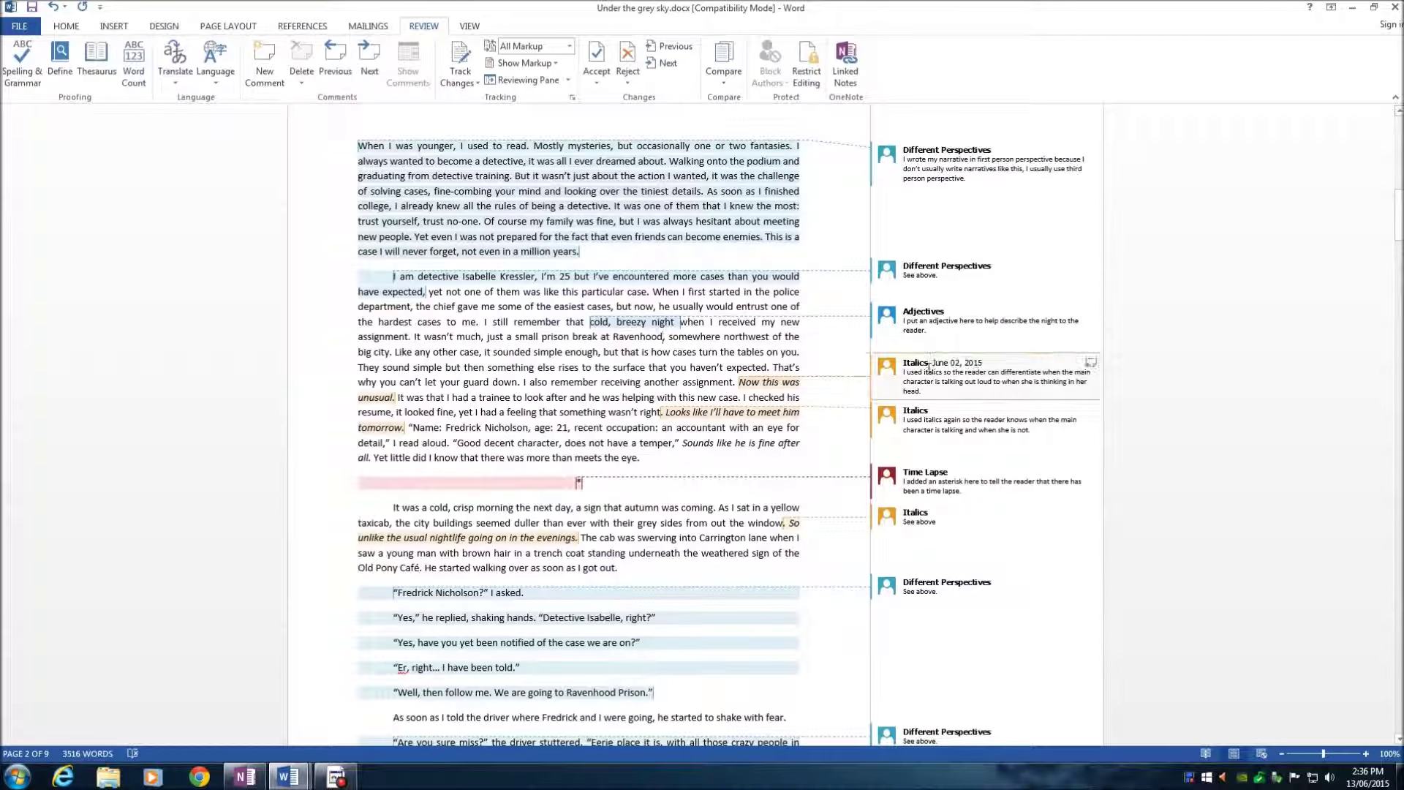
{"action": "scroll", "coordinate": [965, 373], "scroll_direction": "down", "scroll_amount": 4}
{"action": "scroll", "coordinate": [980, 380], "scroll_direction": "down", "scroll_amount": 13}
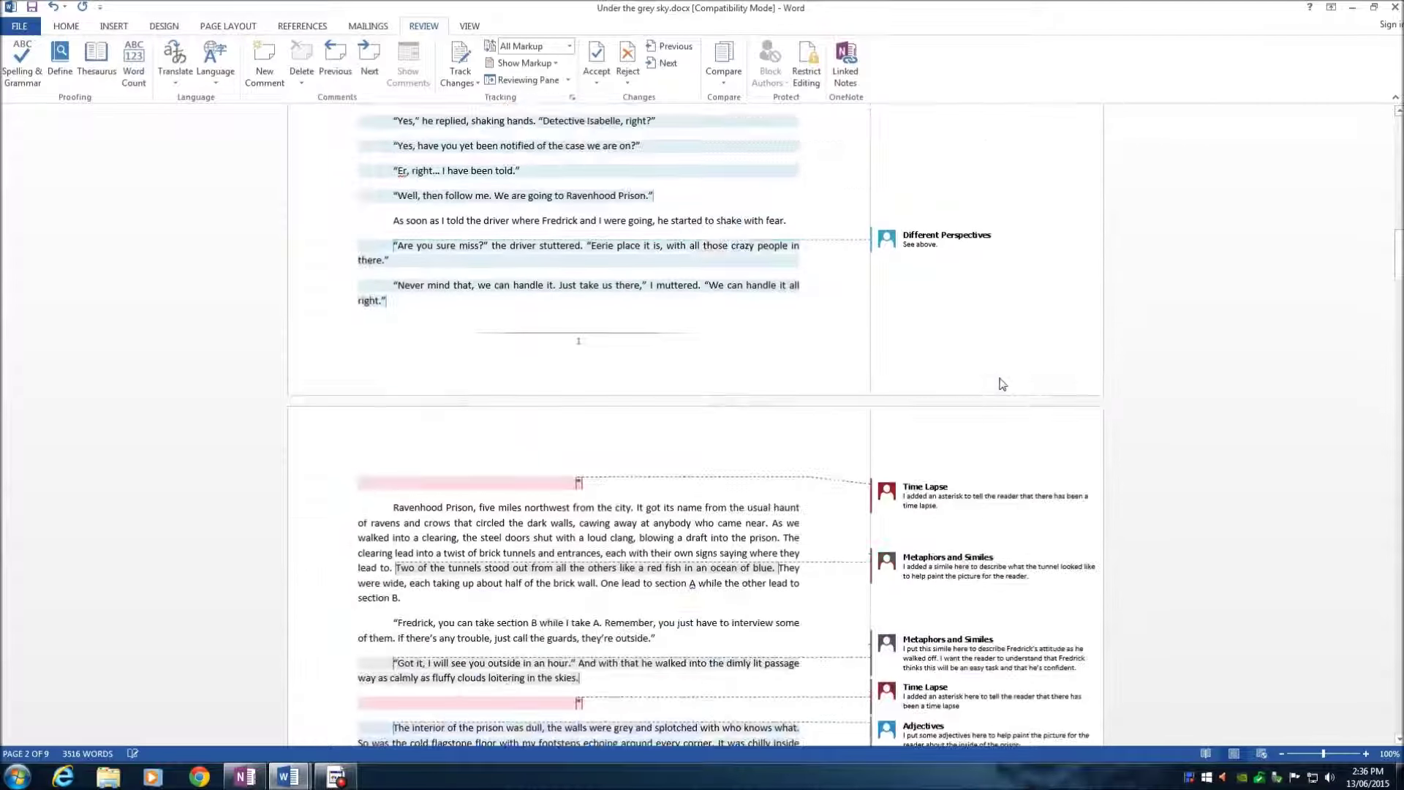
{"action": "scroll", "coordinate": [1005, 374], "scroll_direction": "down", "scroll_amount": 2}
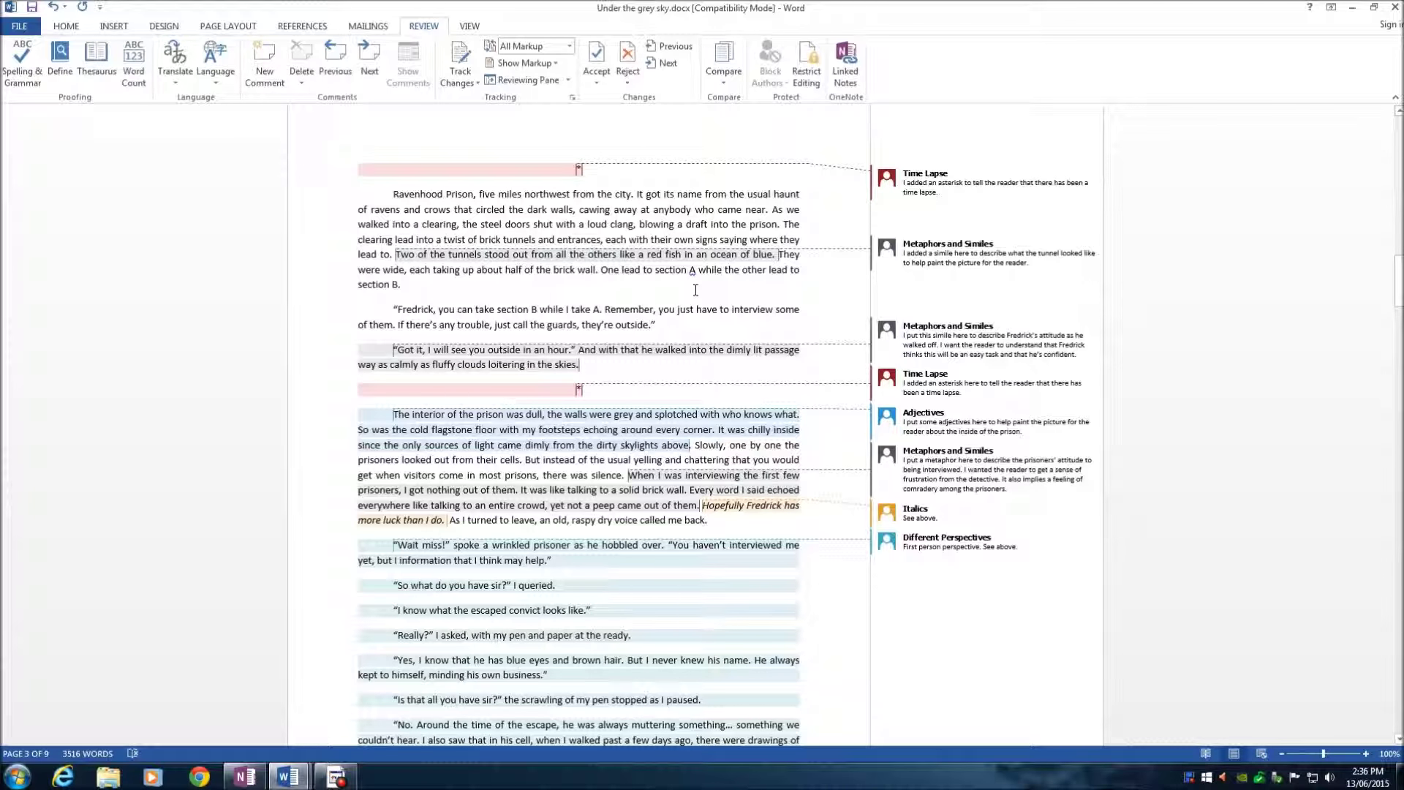
{"action": "mouse_move", "coordinate": [907, 381]}
{"action": "mouse_move", "coordinate": [929, 549]}
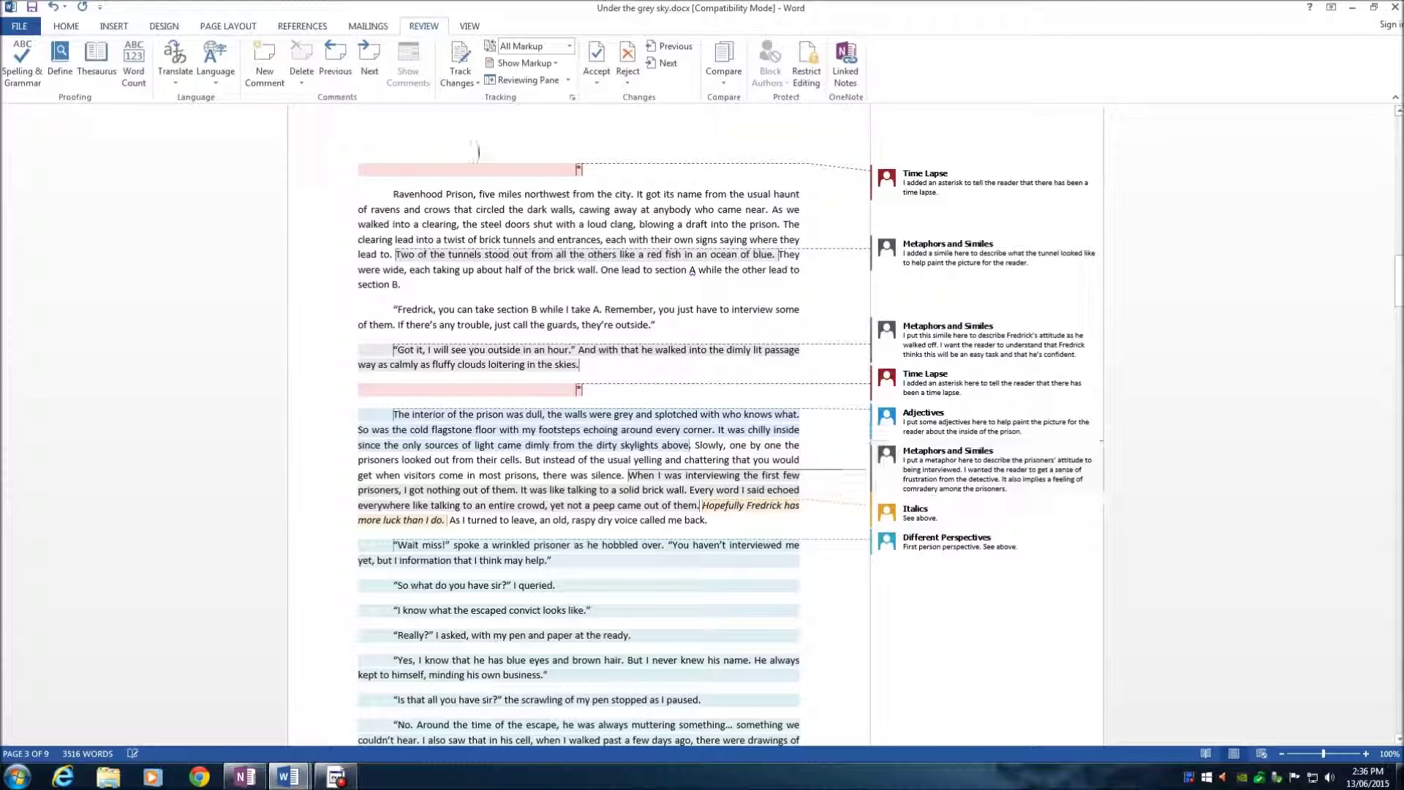
- Open Track Changes Options to point out the user name setting, and cancel without changing anything
{"action": "left_click", "coordinate": [568, 80]}
{"action": "left_click", "coordinate": [573, 97]}
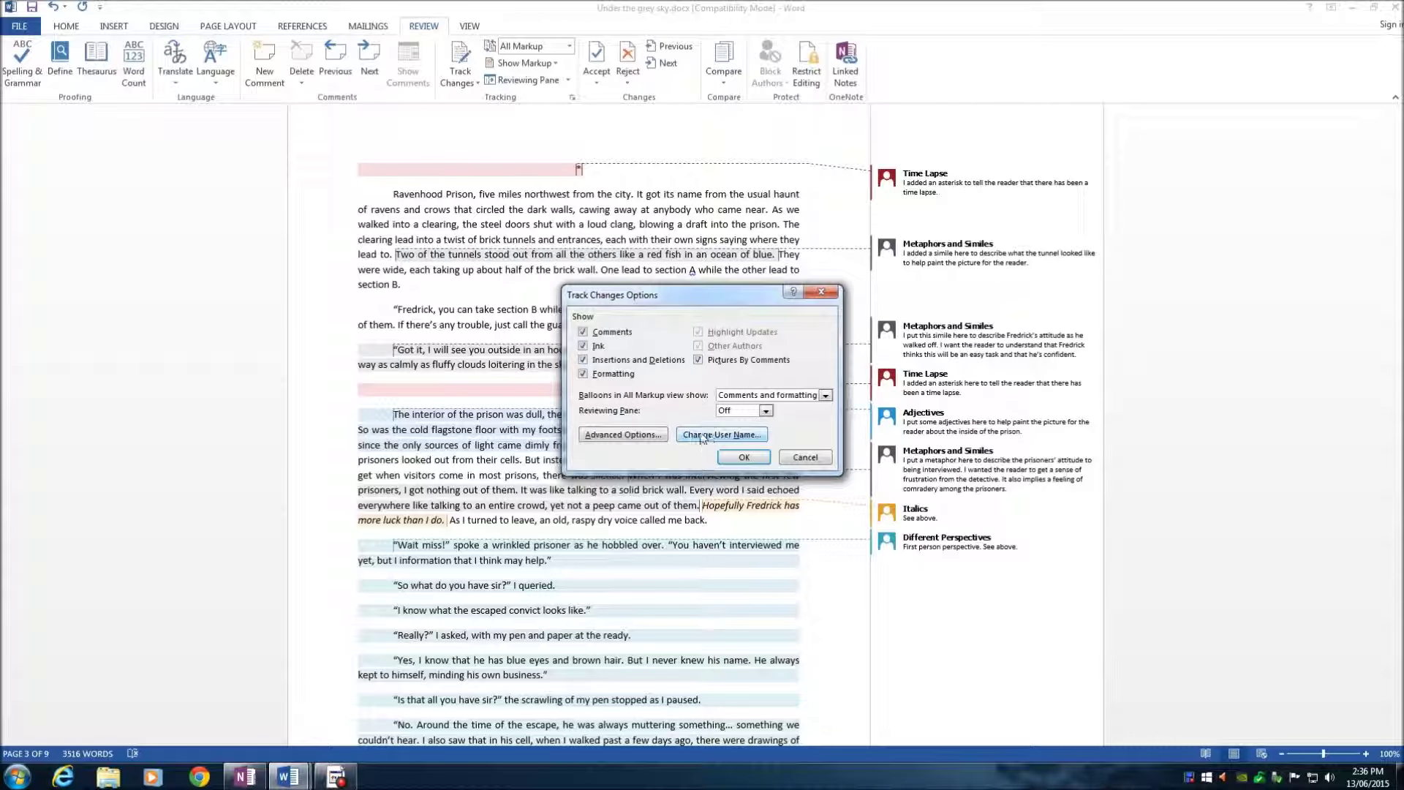
{"action": "left_click", "coordinate": [808, 460]}
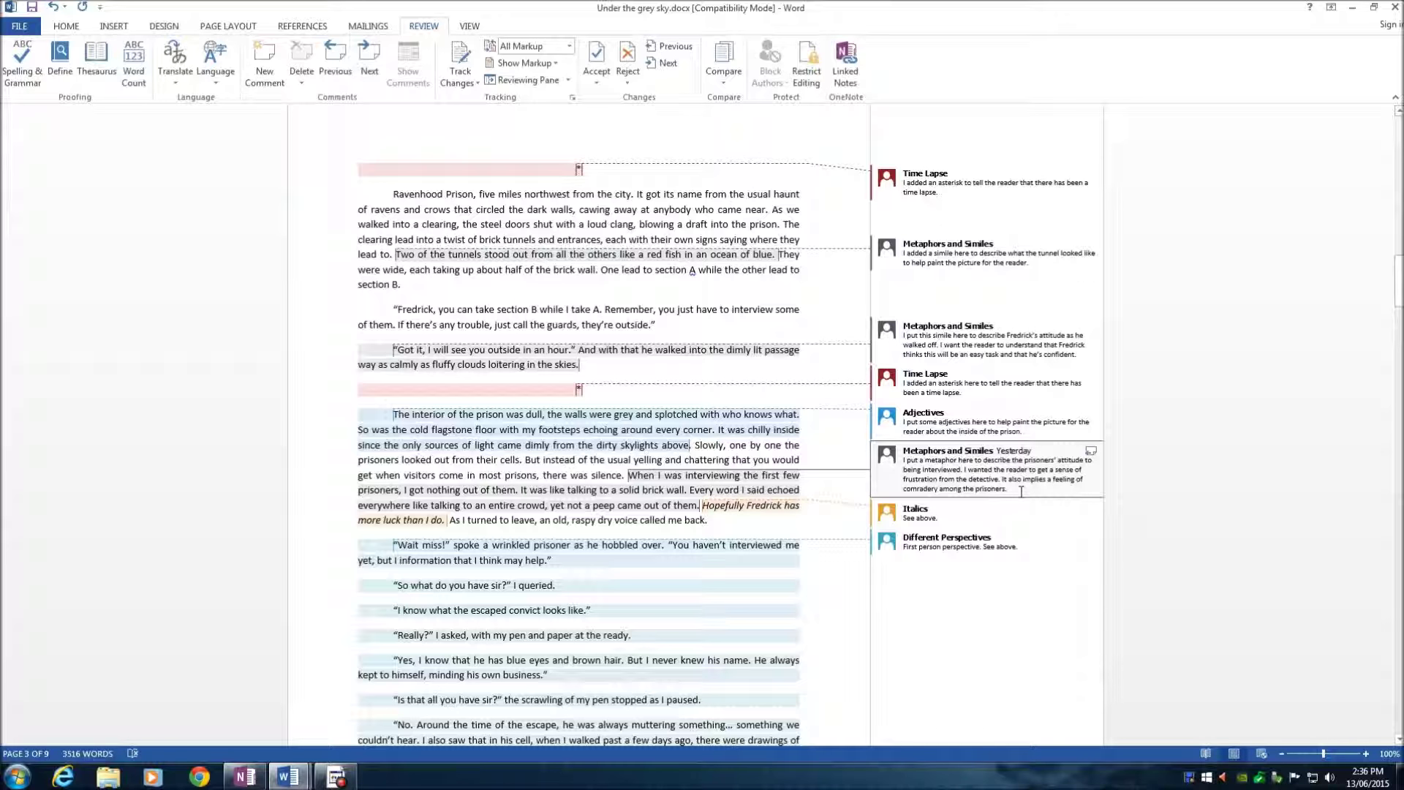
- Start a reply to the Adjectives comment describing the police department and office, and undo it
{"action": "scroll", "coordinate": [1165, 518], "scroll_direction": "down", "scroll_amount": 15}
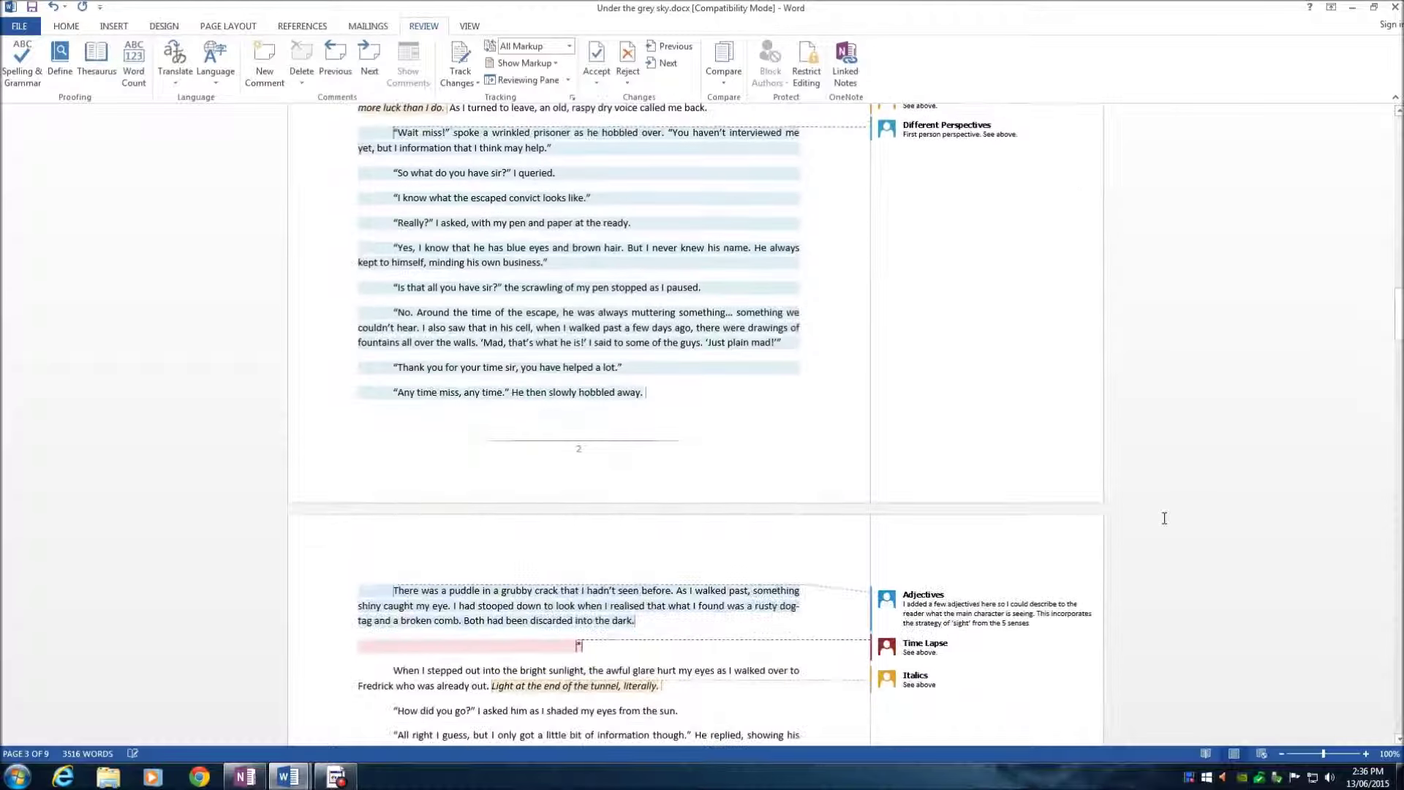
{"action": "scroll", "coordinate": [1165, 518], "scroll_direction": "down", "scroll_amount": 10}
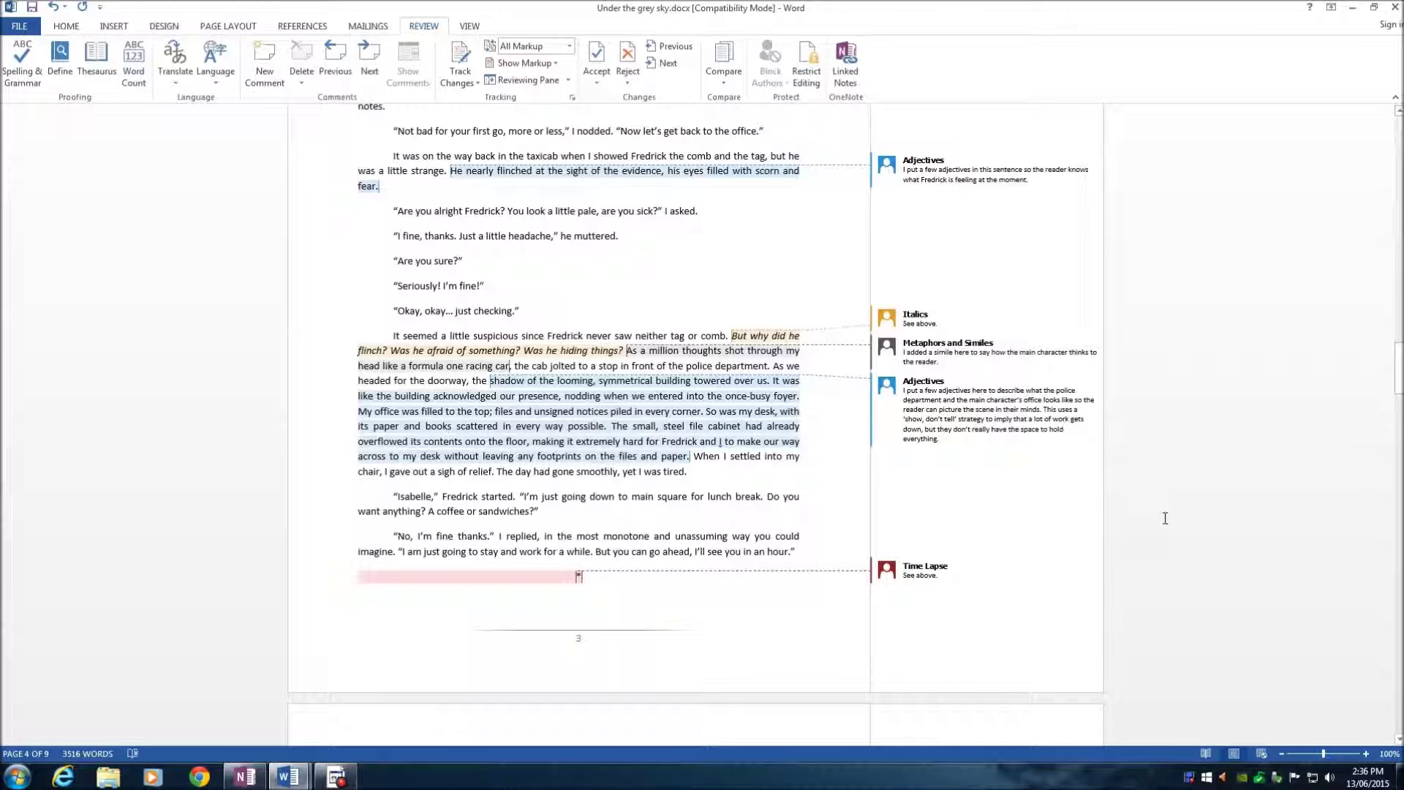
{"action": "mouse_move", "coordinate": [1091, 381]}
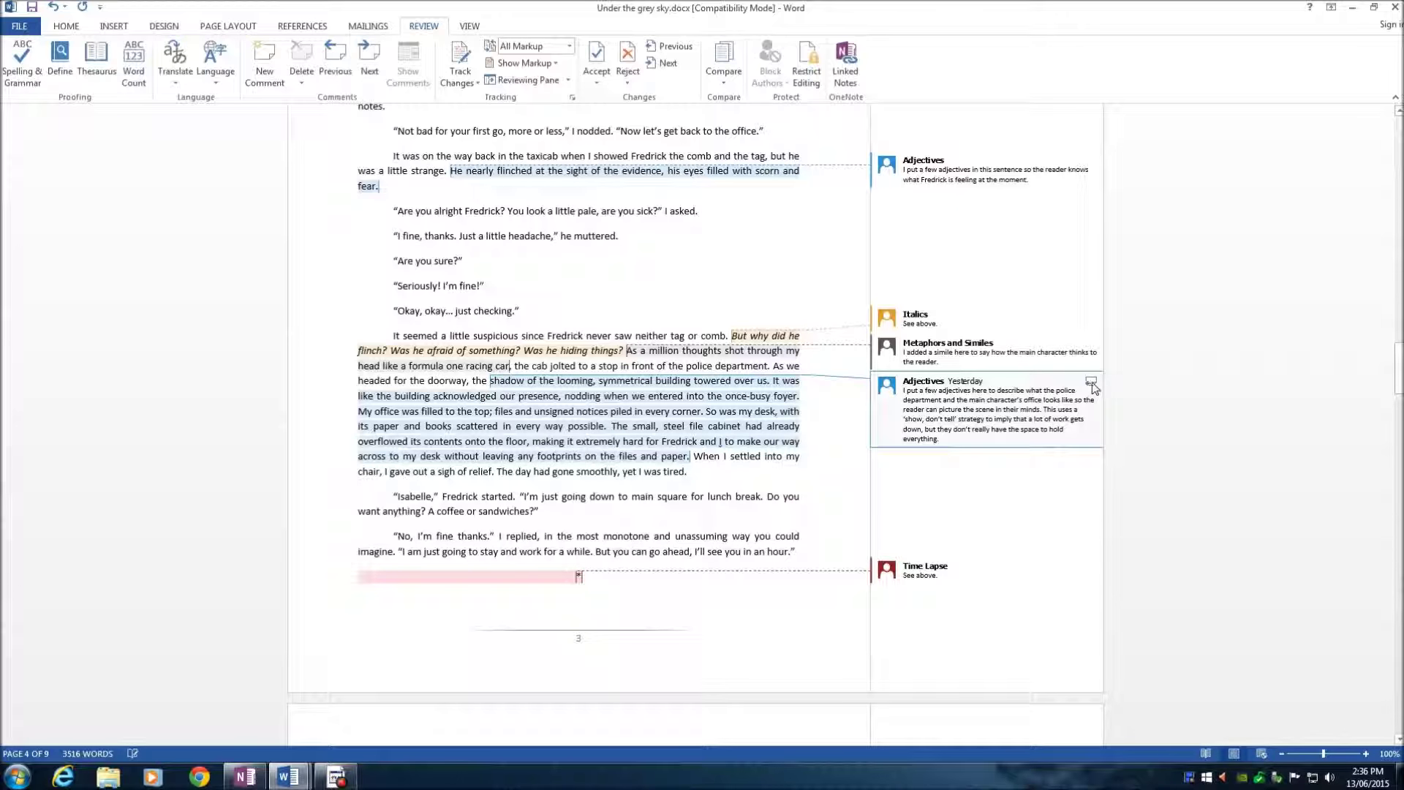
{"action": "left_click", "coordinate": [1092, 382]}
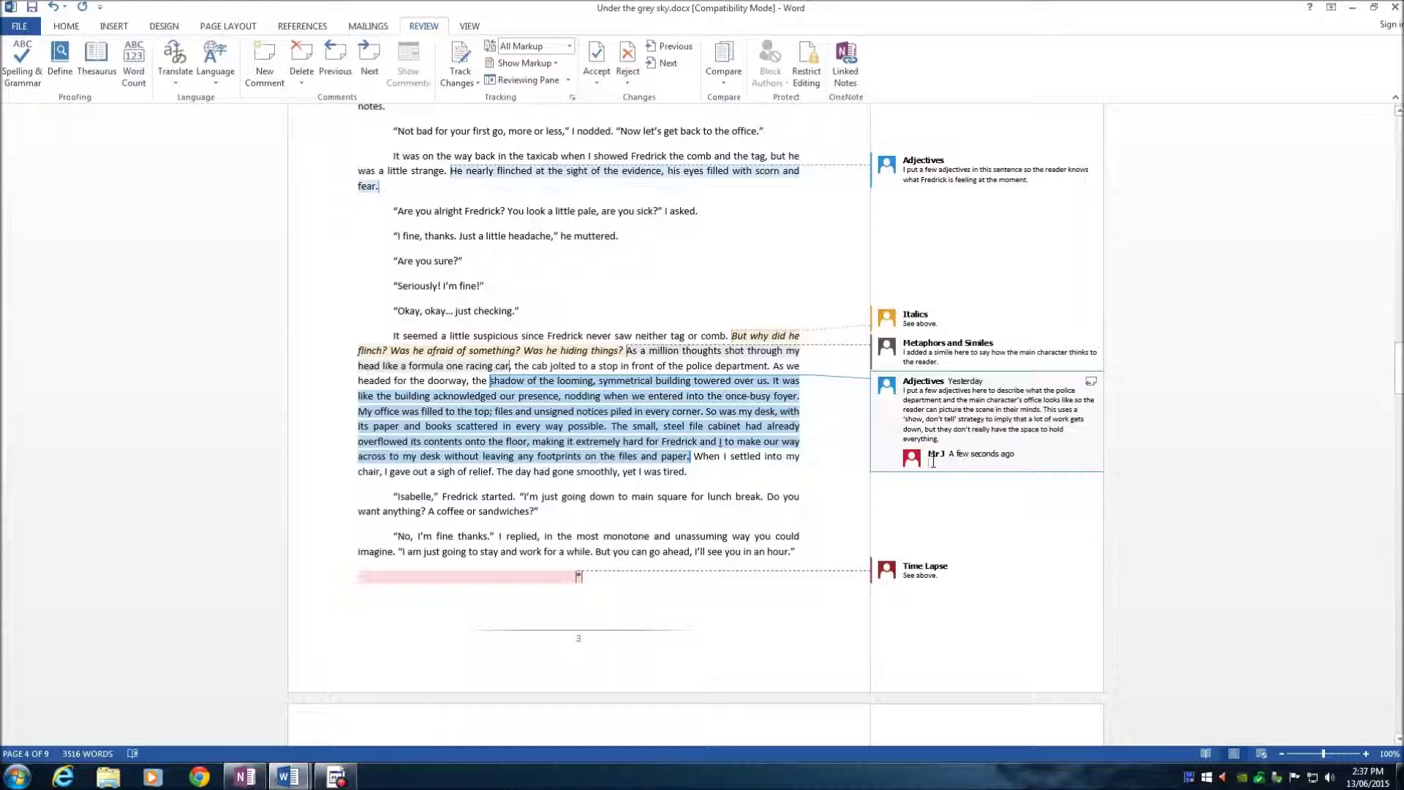
{"action": "key", "text": "ctrl+z"}
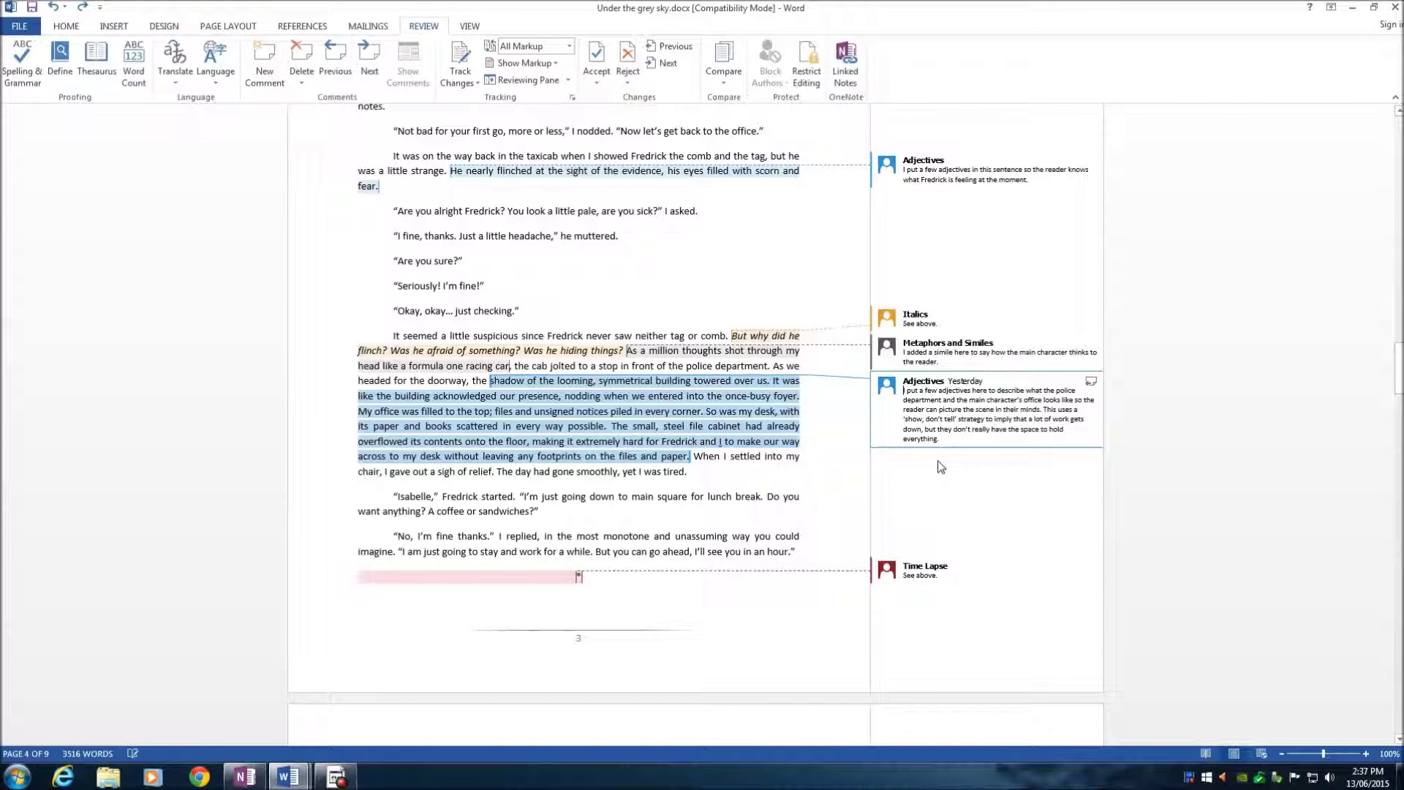
- Return to the Ravenhood Prison page and look over Track Changes Options and the tracking and lock choices, leaving them unchanged
{"action": "scroll", "coordinate": [1207, 456], "scroll_direction": "up", "scroll_amount": 20}
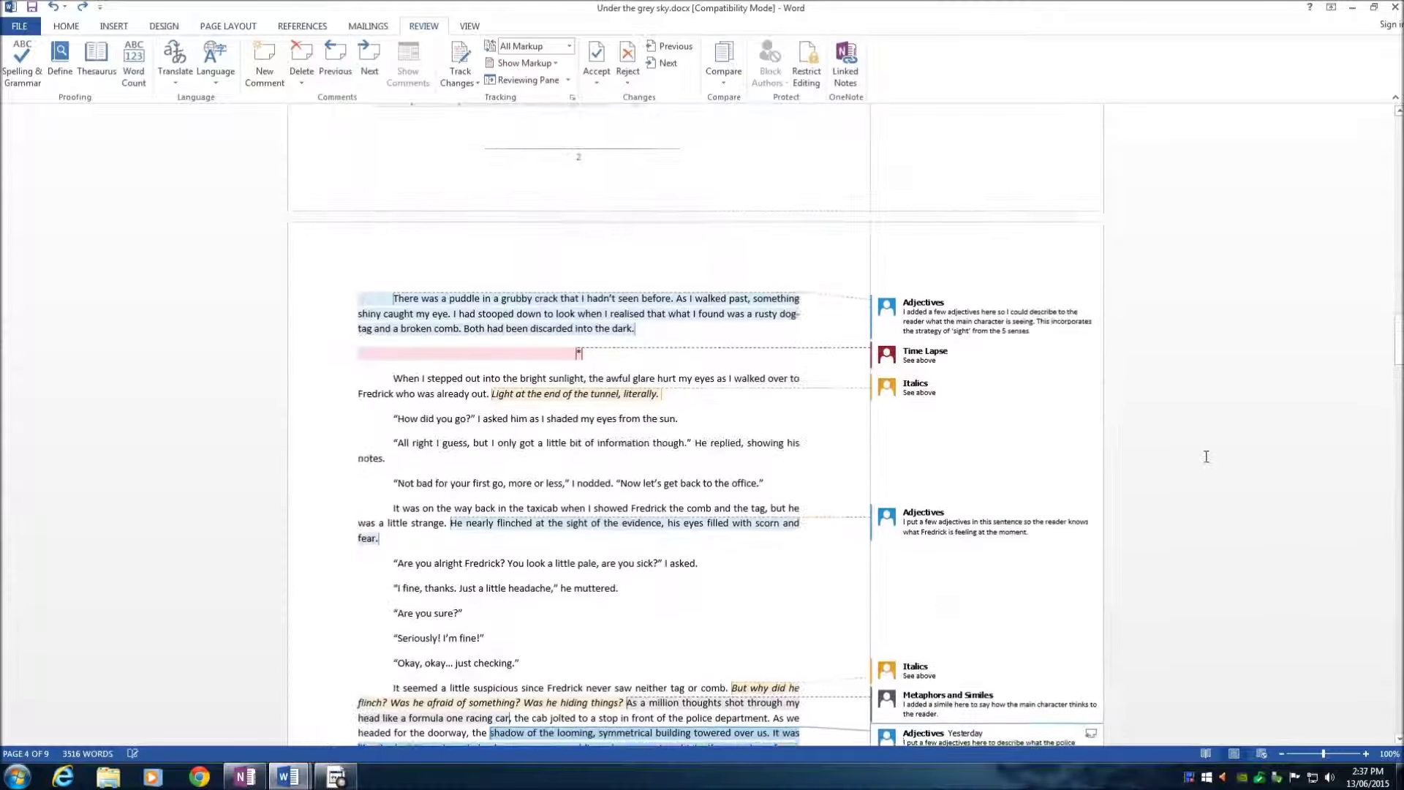
{"action": "scroll", "coordinate": [1207, 456], "scroll_direction": "up", "scroll_amount": 5}
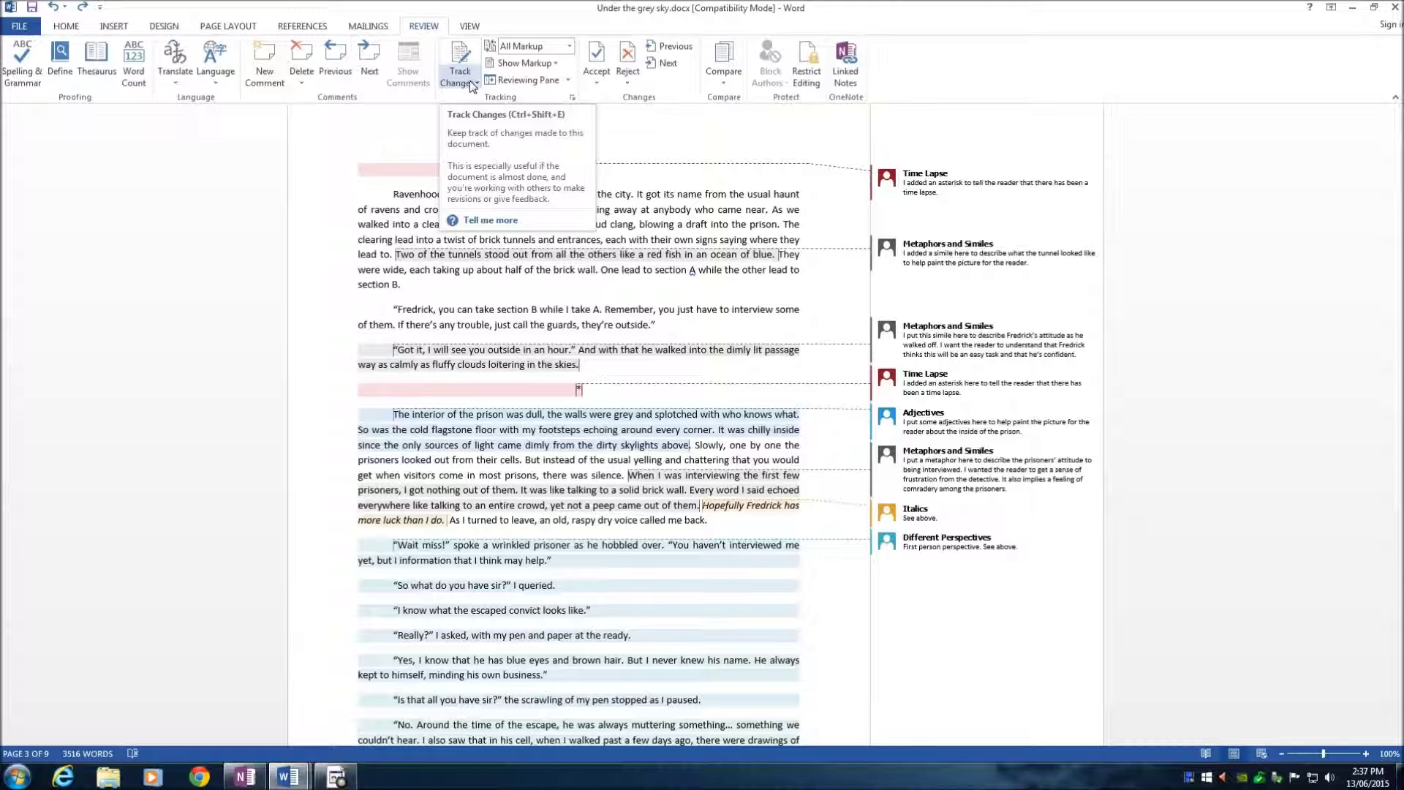
{"action": "left_click", "coordinate": [572, 97]}
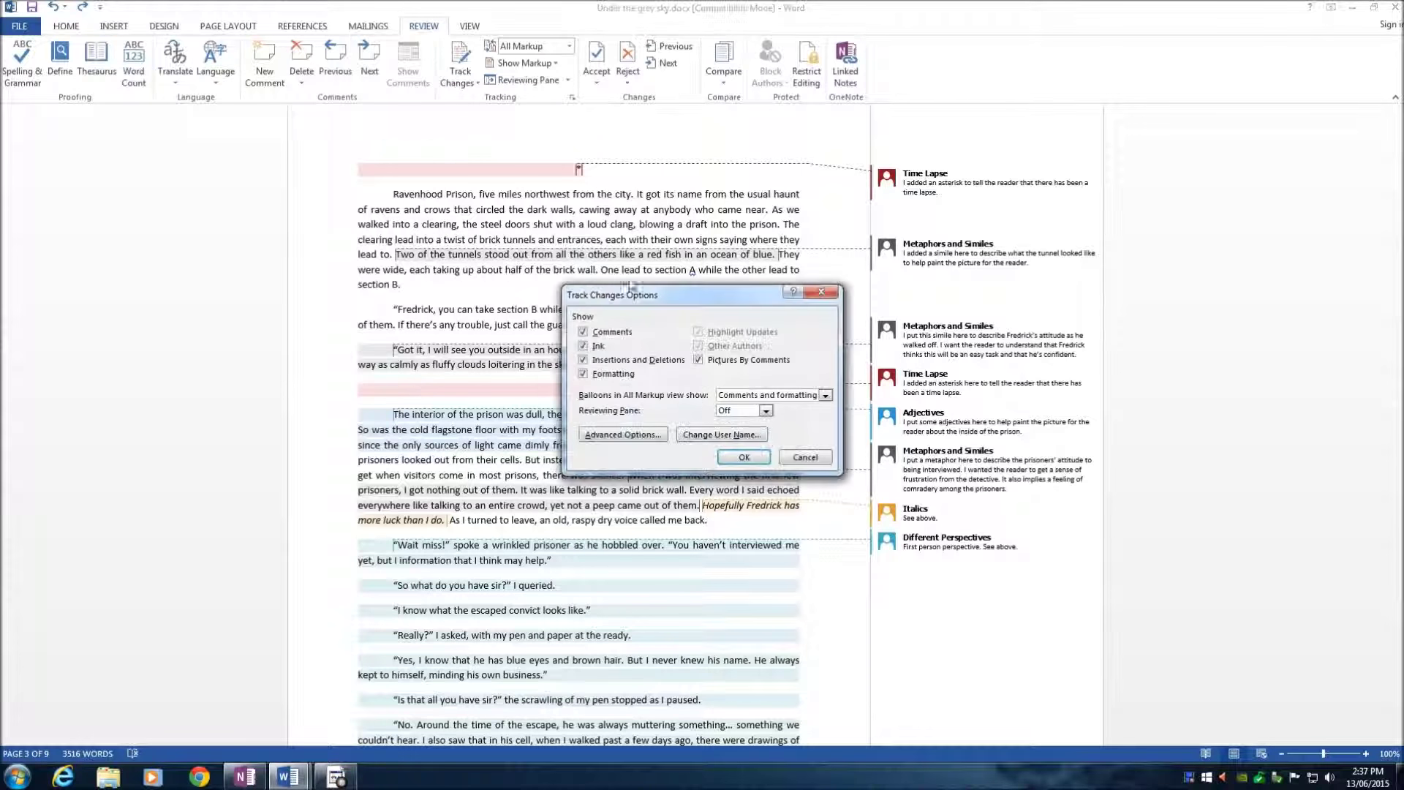
{"action": "left_click", "coordinate": [805, 458]}
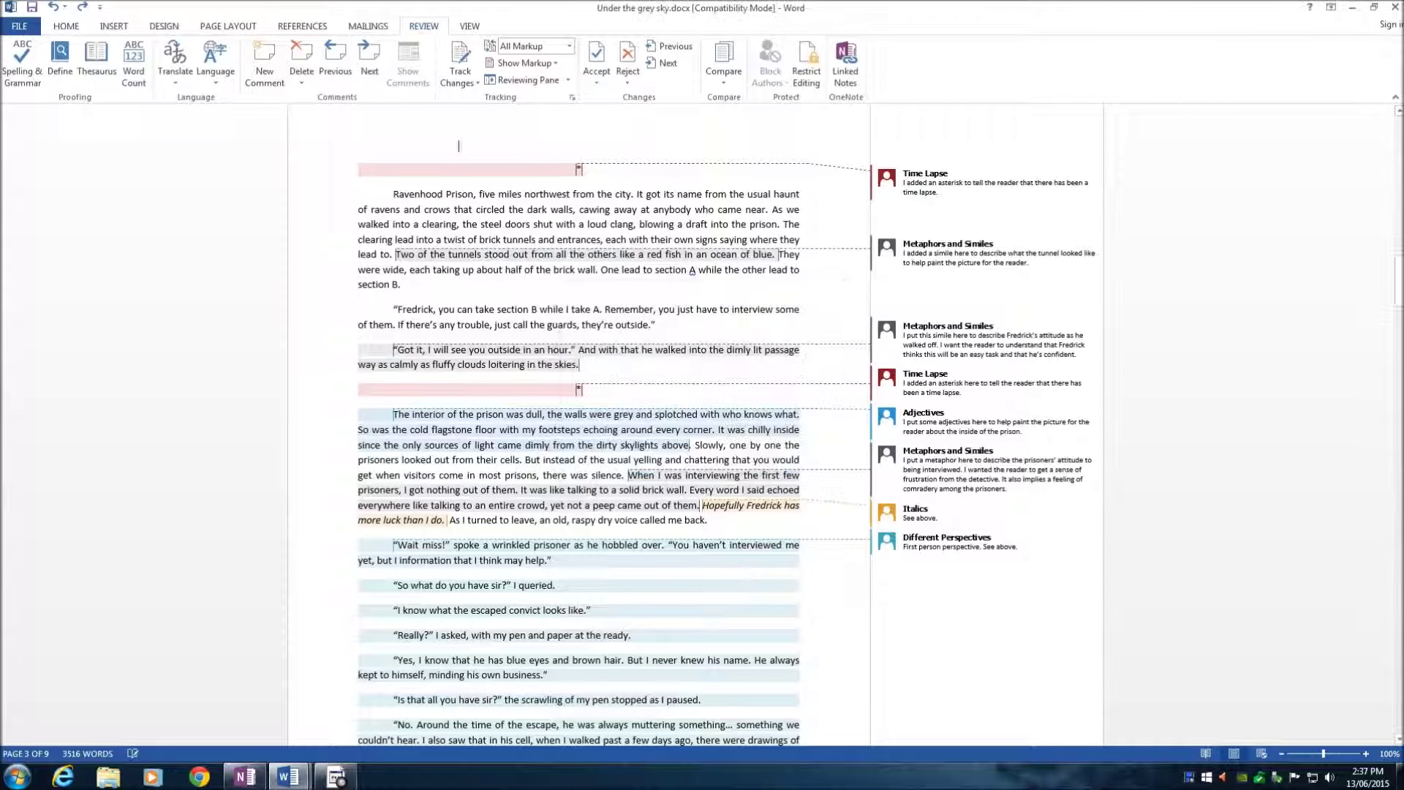
{"action": "left_click", "coordinate": [477, 84]}
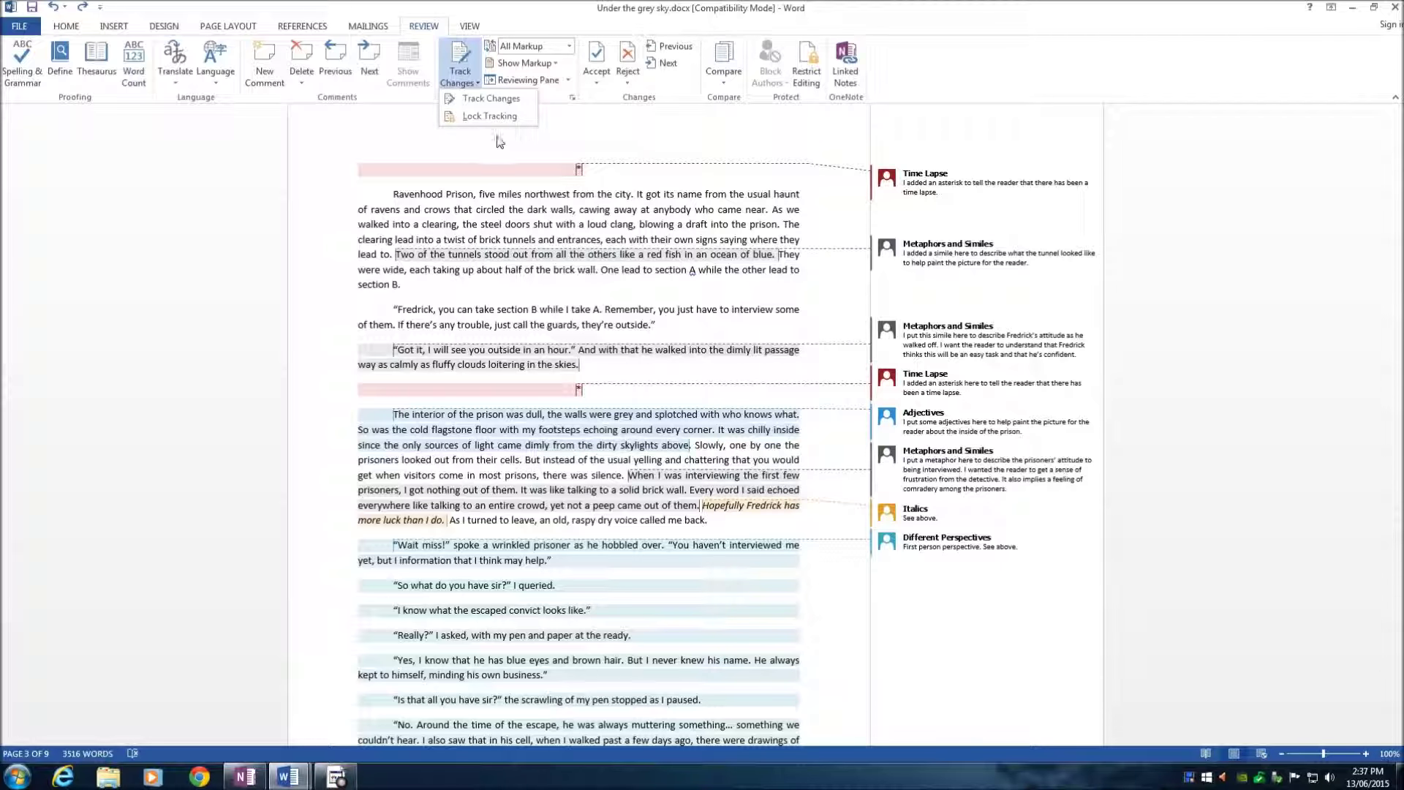
{"action": "left_click", "coordinate": [462, 83]}
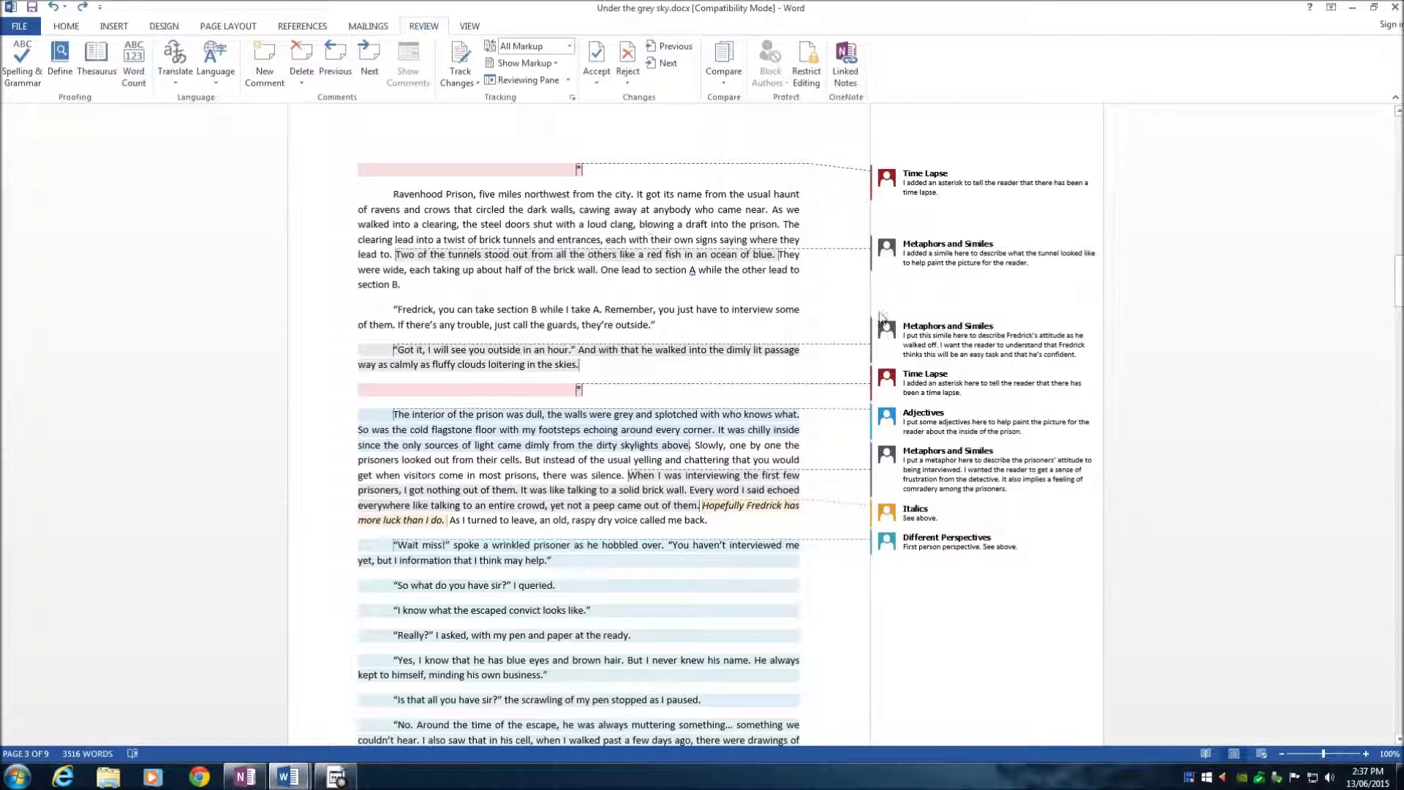
- Go back to the story's opening page and look through its margin comments again
{"action": "left_click", "coordinate": [1399, 301]}
{"action": "left_click_drag", "start_coordinate": [1399, 301], "coordinate": [1399, 231]}
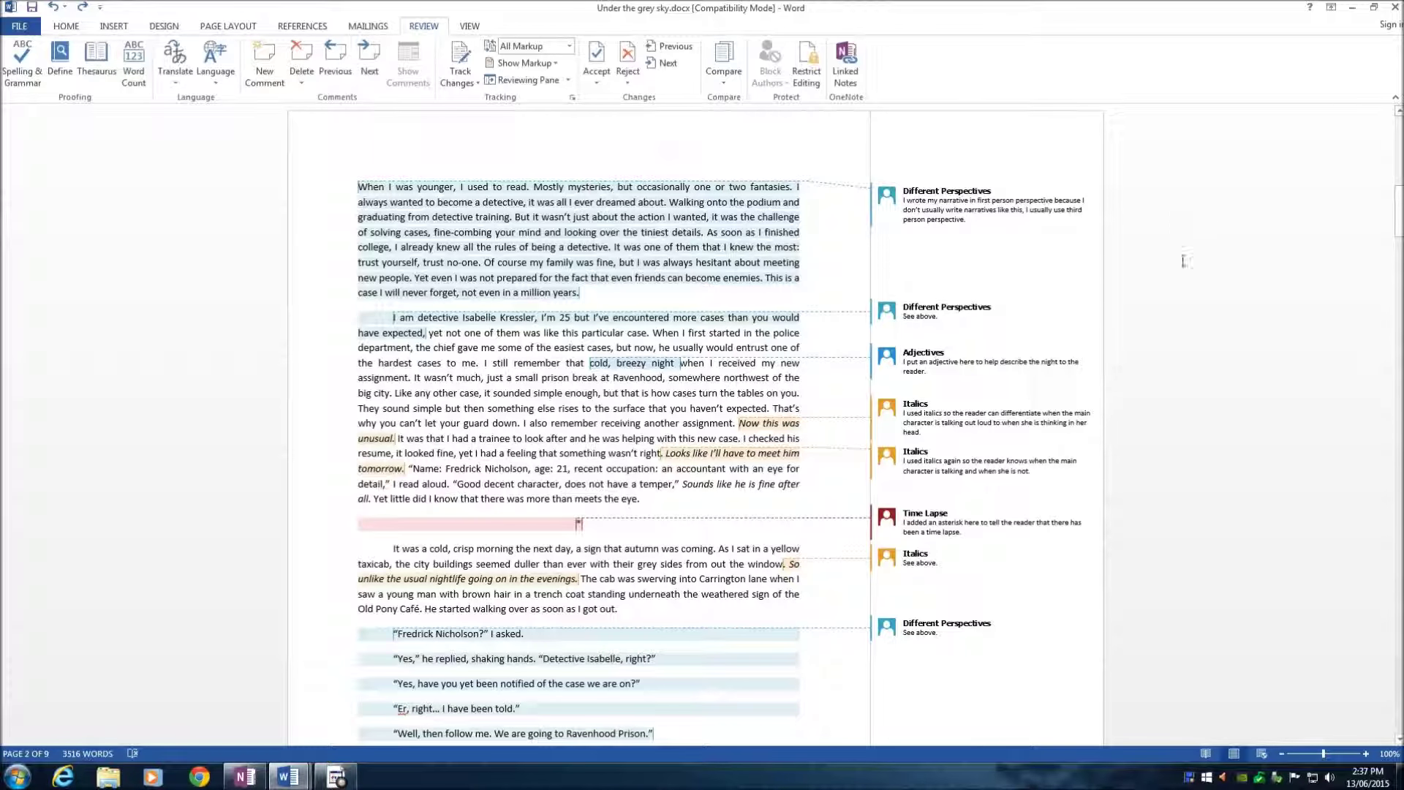
{"action": "scroll", "coordinate": [1191, 297], "scroll_direction": "down", "scroll_amount": 15}
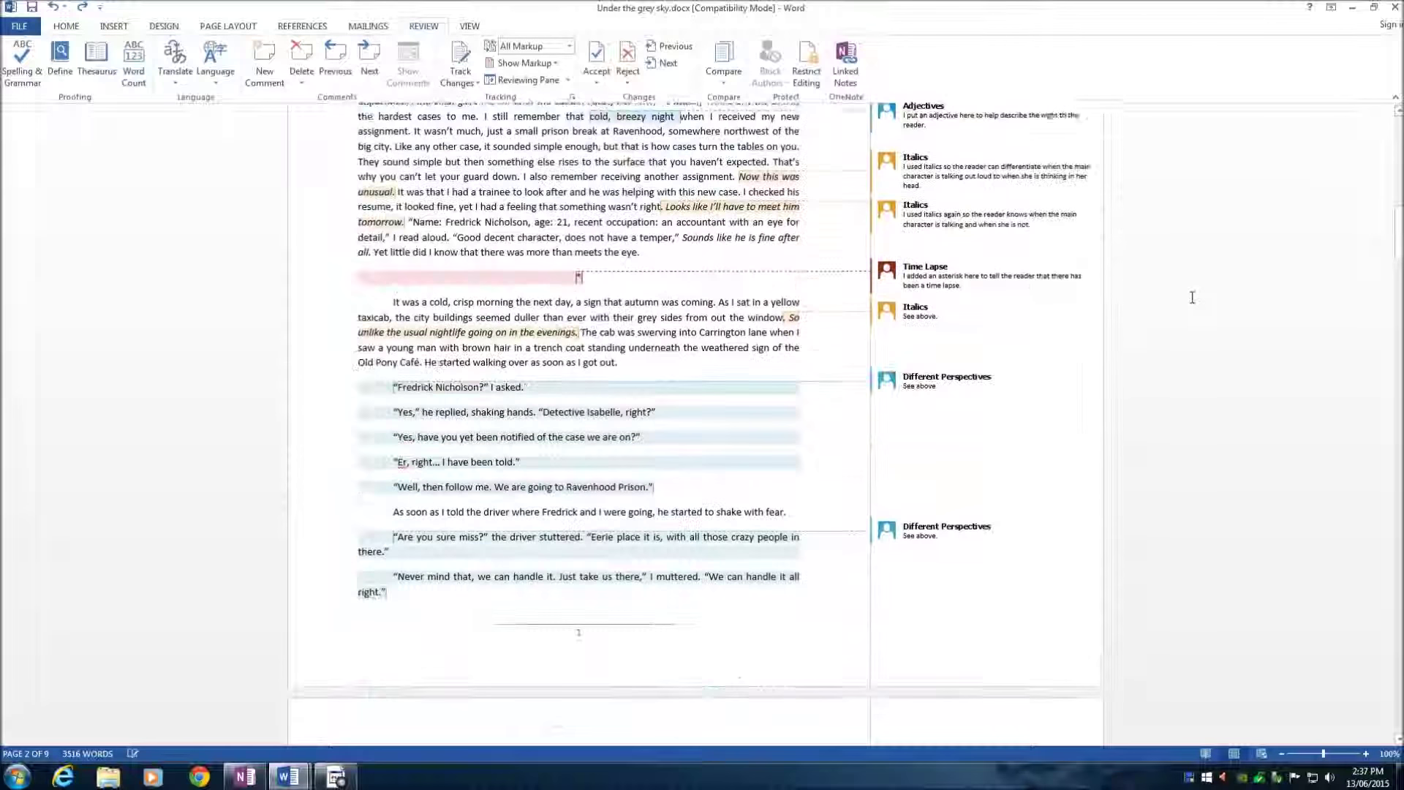